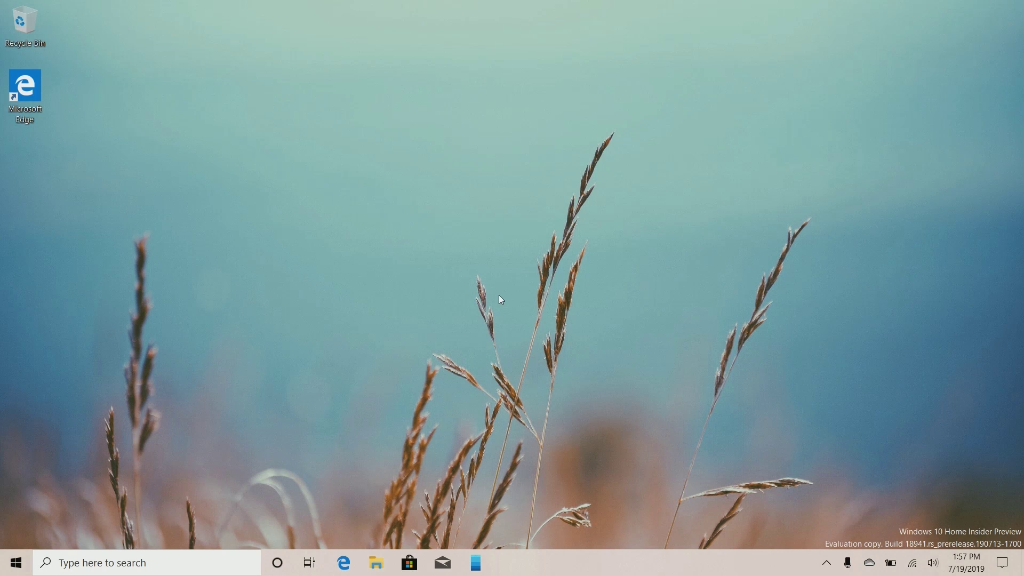
# Reveal the hidden notification-area icons with Win+B
pyautogui.press('super+b')
pyautogui.press('Return')
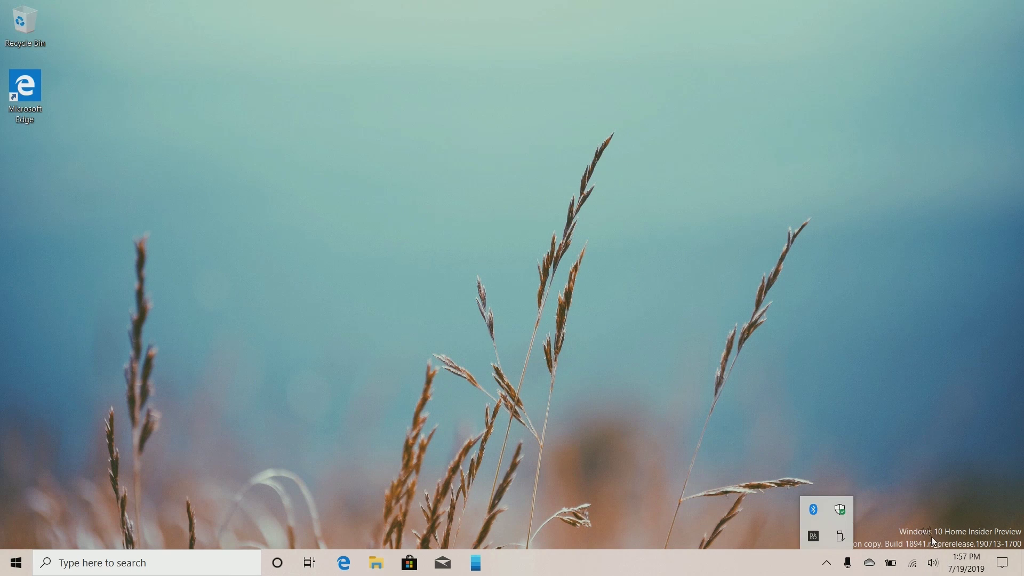
# Add 'Meeting with Jim' at Office Building to today's agenda in the taskbar calendar
pyautogui.click(932, 535)
pyautogui.click(966, 562)
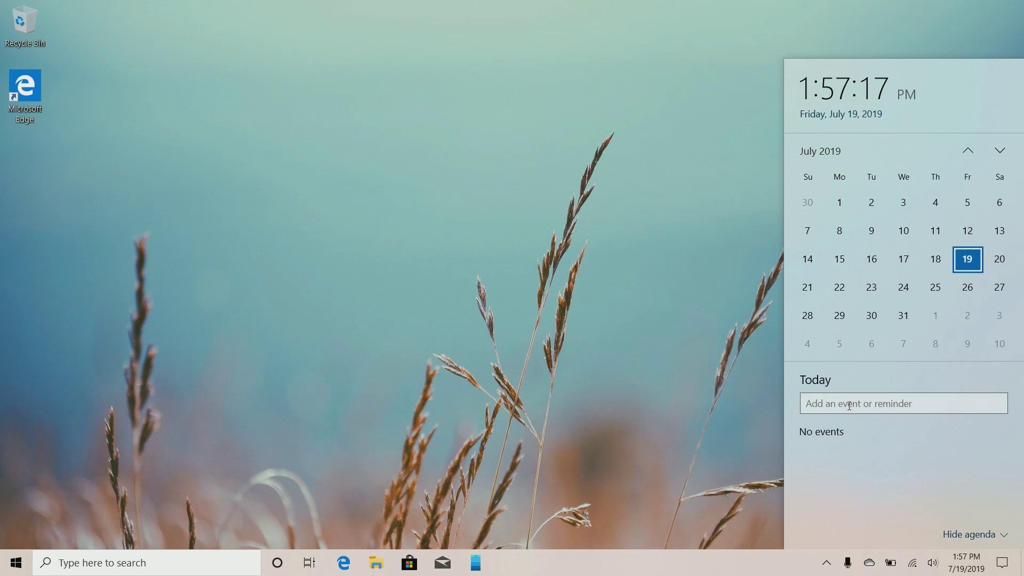
pyautogui.click(890, 404)
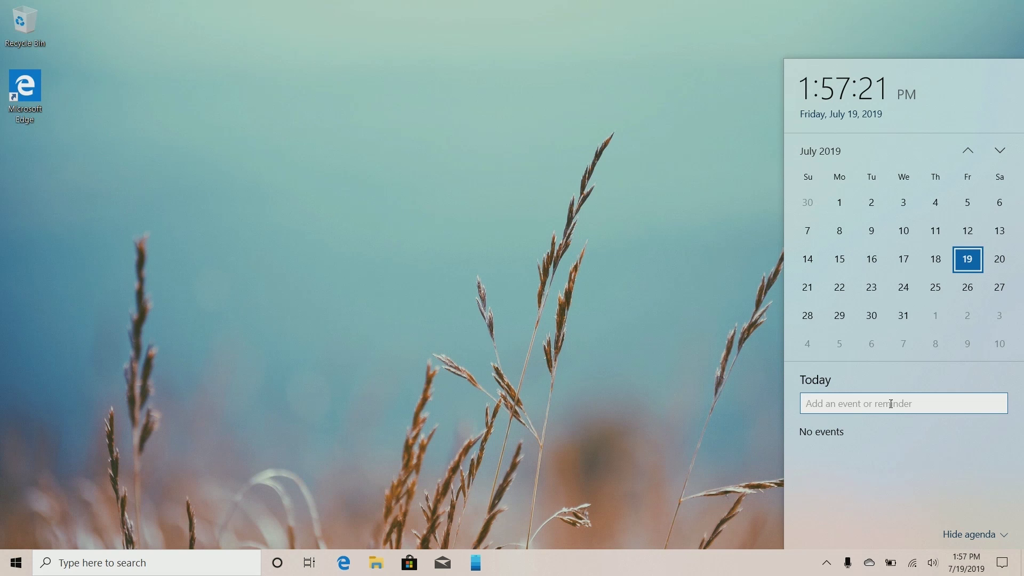
pyautogui.write('Meeting with Jim')
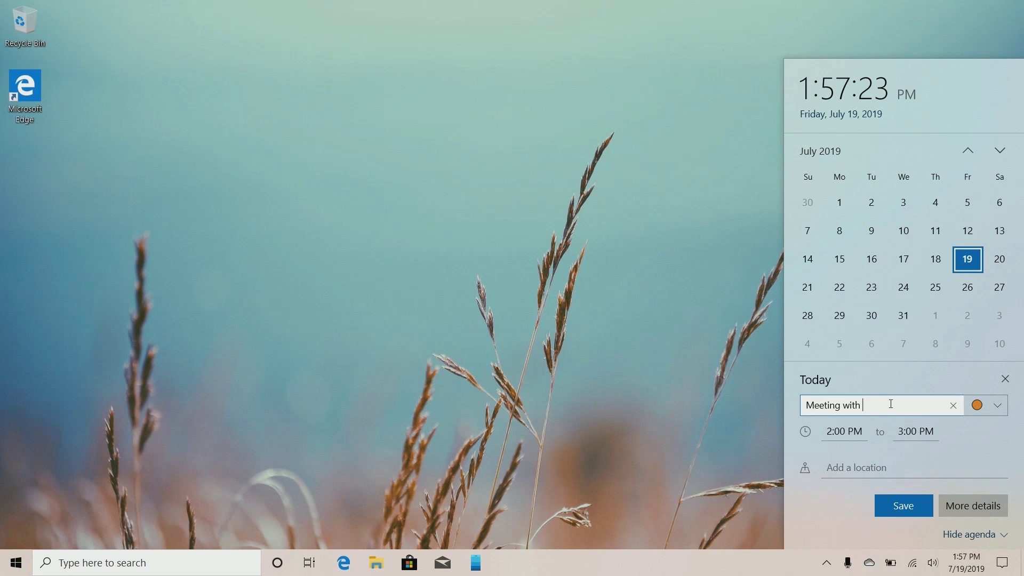
pyautogui.click(868, 468)
pyautogui.write('Office Building')
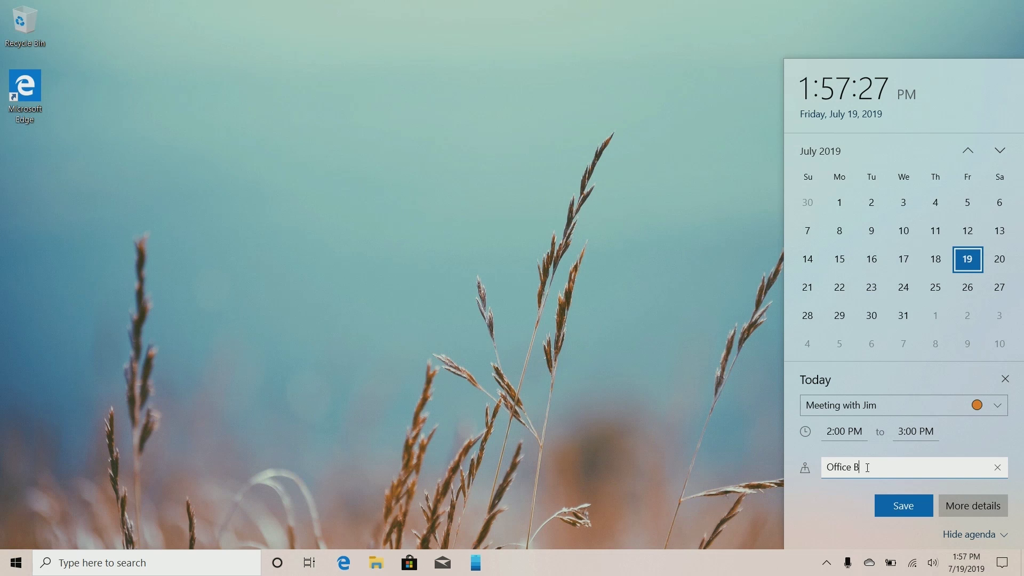
pyautogui.click(888, 504)
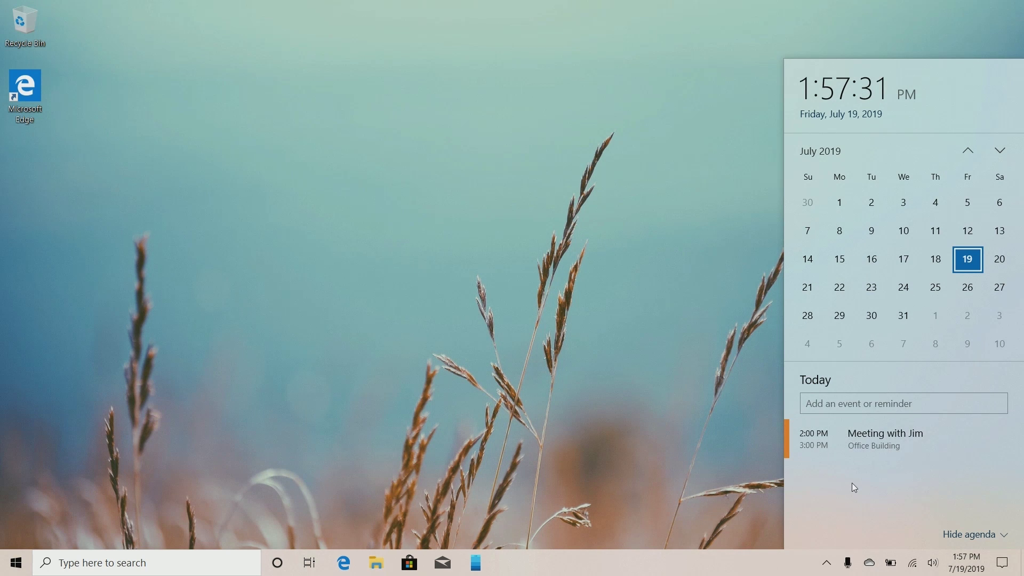
# View the meeting's full details on Friday, July 19 in Calendar, then close Calendar
pyautogui.click(930, 439)
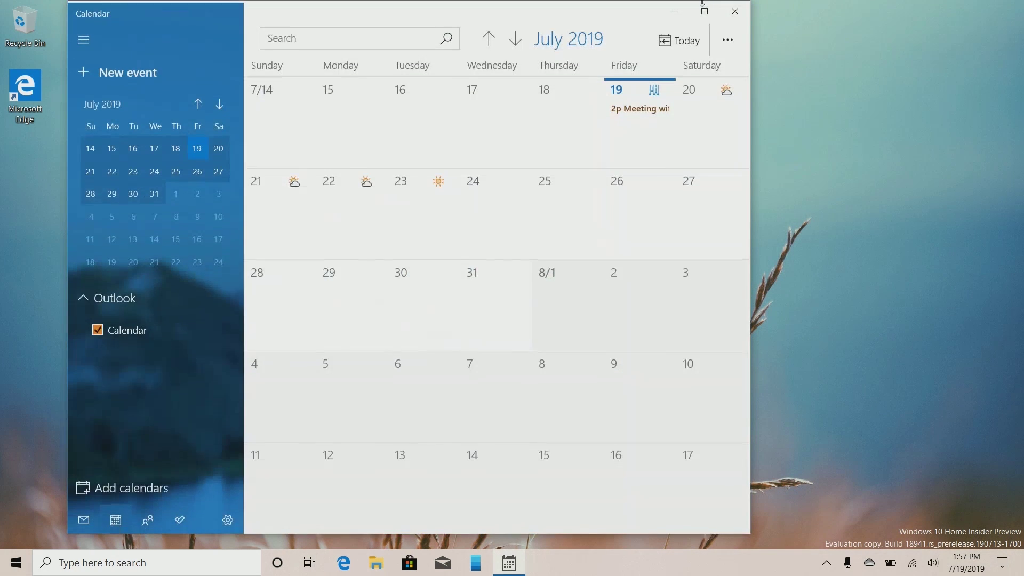
pyautogui.click(655, 107)
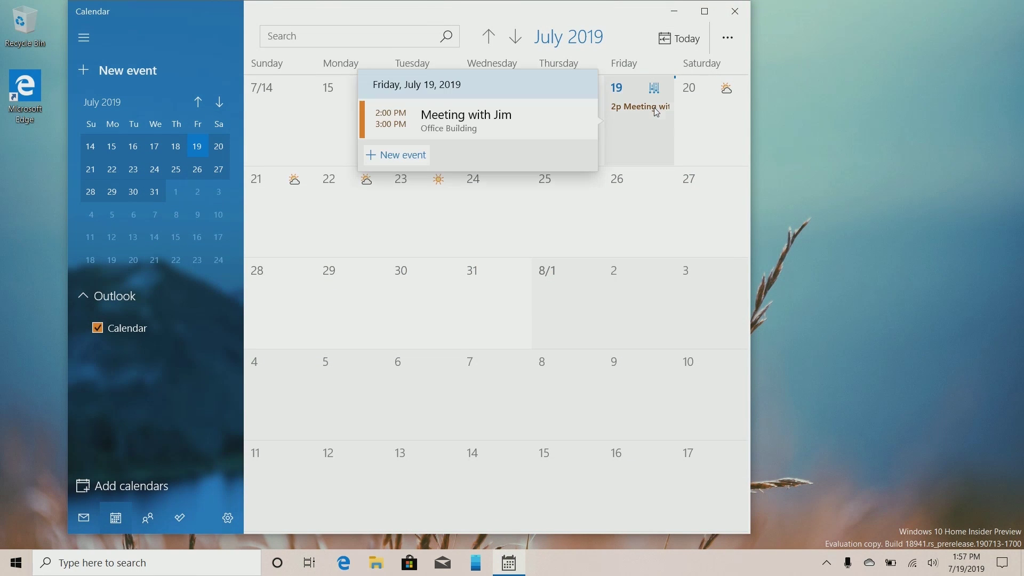
pyautogui.click(425, 131)
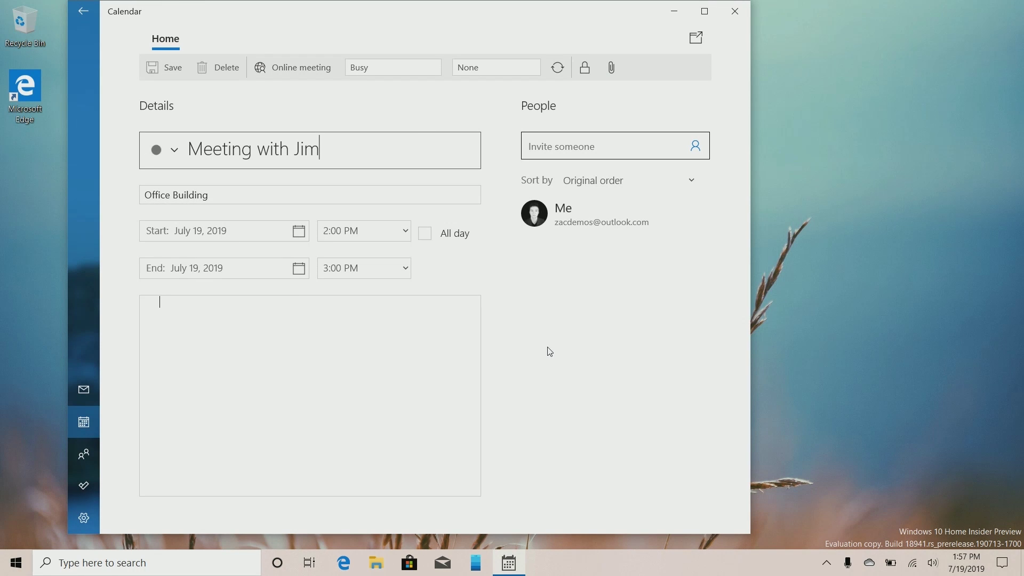
pyautogui.click(735, 11)
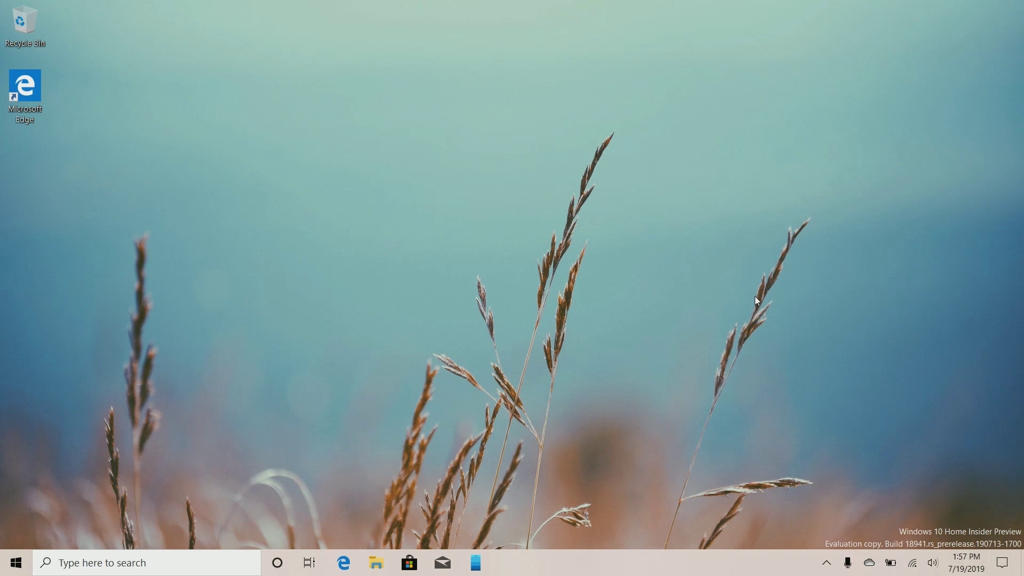
# Turn on 'Make your device passwordless' under Accounts > Sign-in options, then lock the PC
pyautogui.press('super')
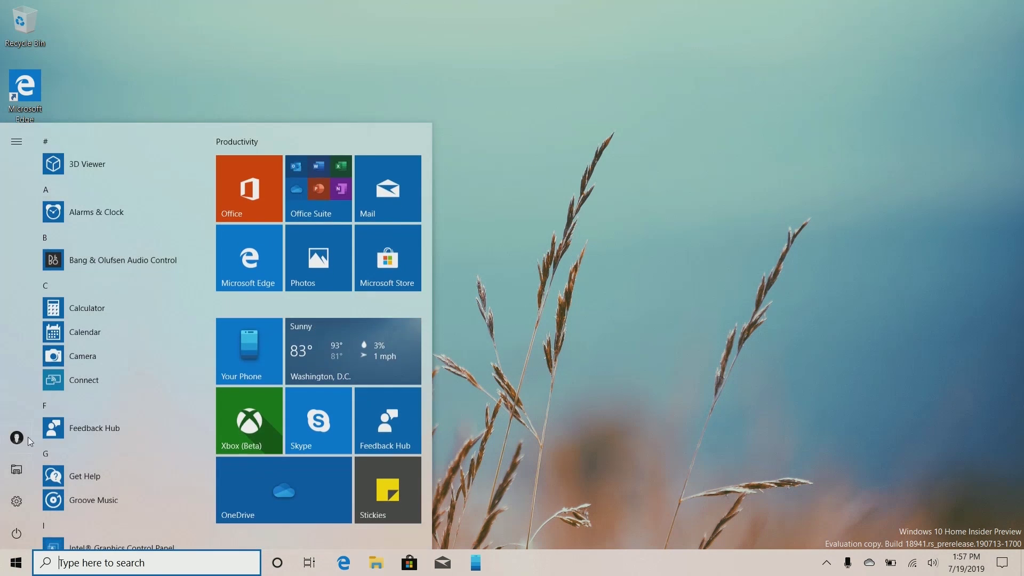
pyautogui.click(7, 502)
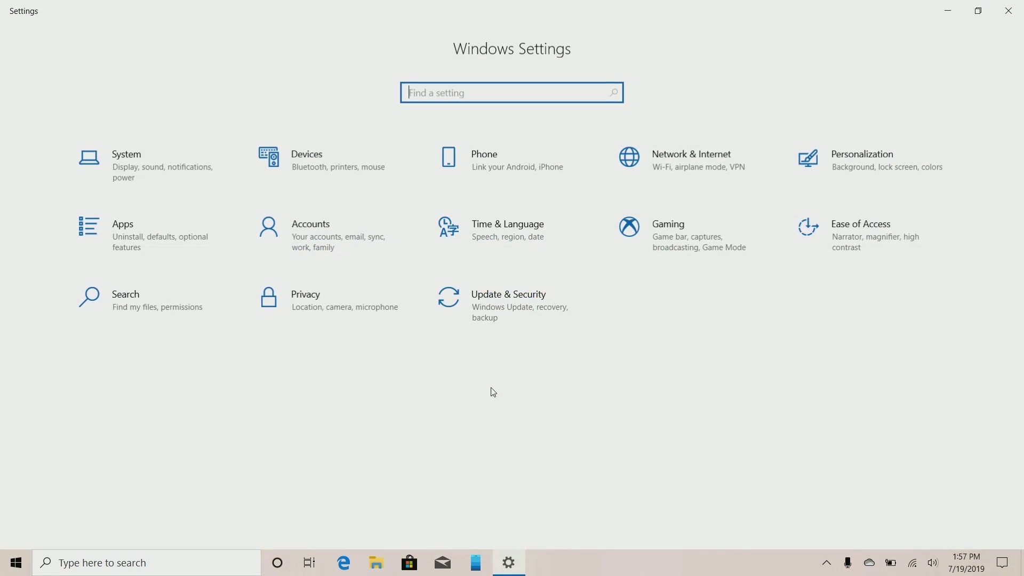
pyautogui.click(328, 225)
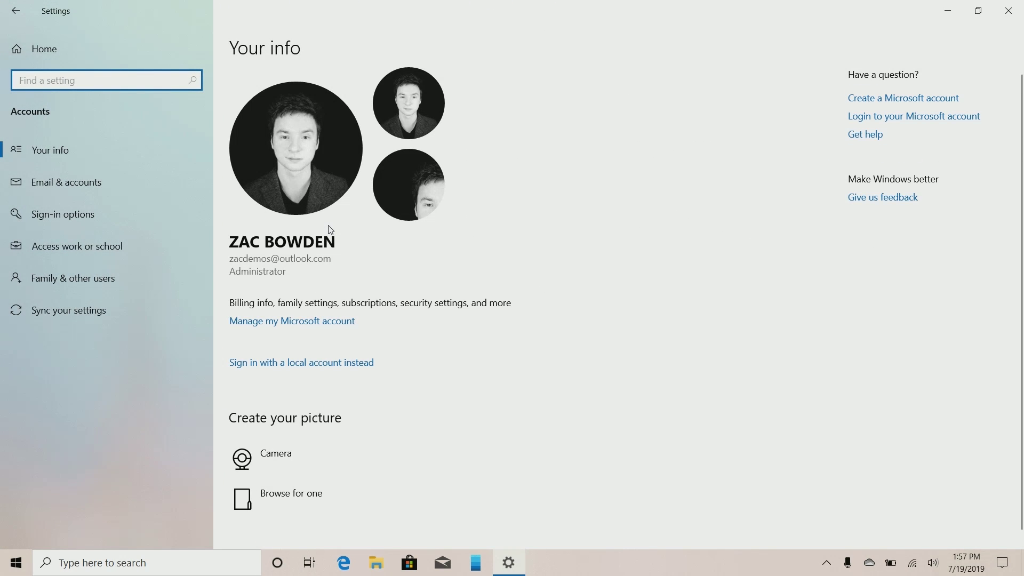
pyautogui.click(94, 210)
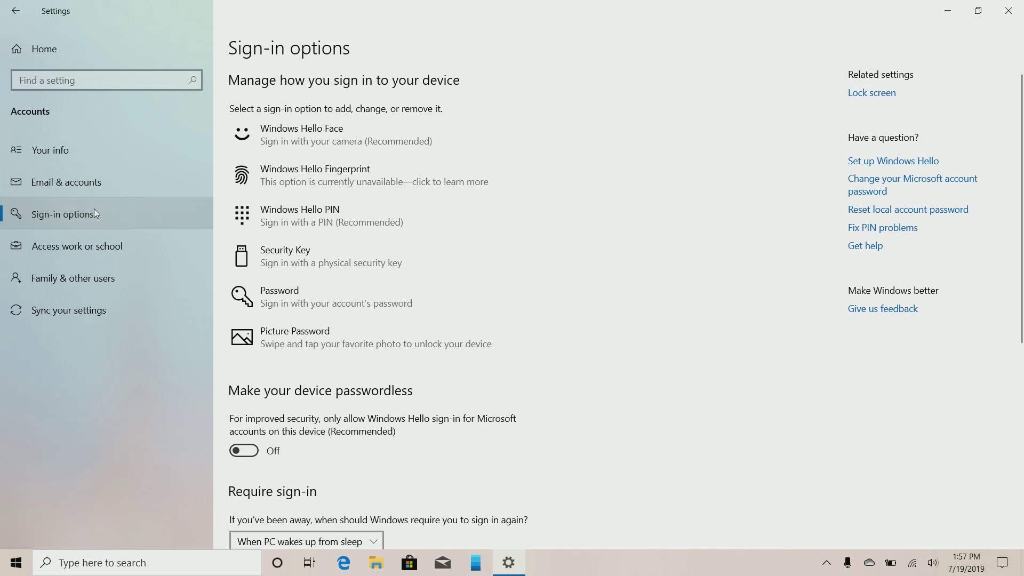
pyautogui.scroll(-2, 354, 325)
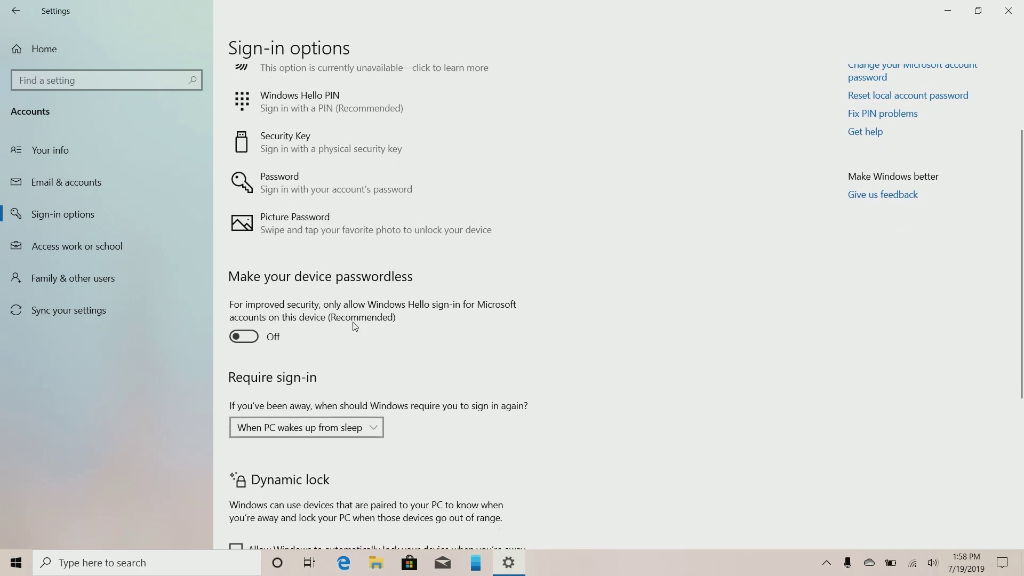
pyautogui.click(261, 339)
pyautogui.scroll(2, 433, 349)
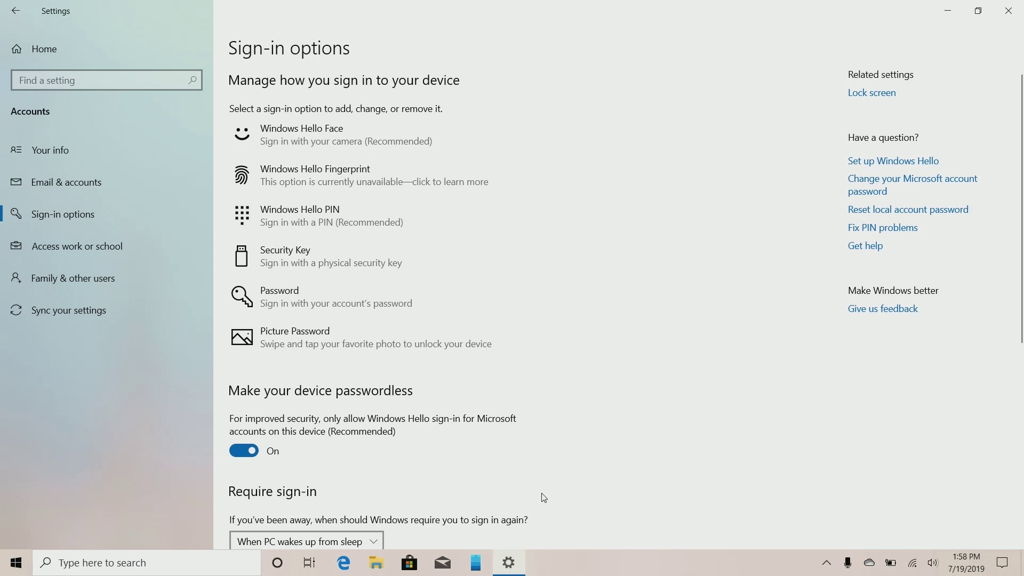
pyautogui.press('super+l')
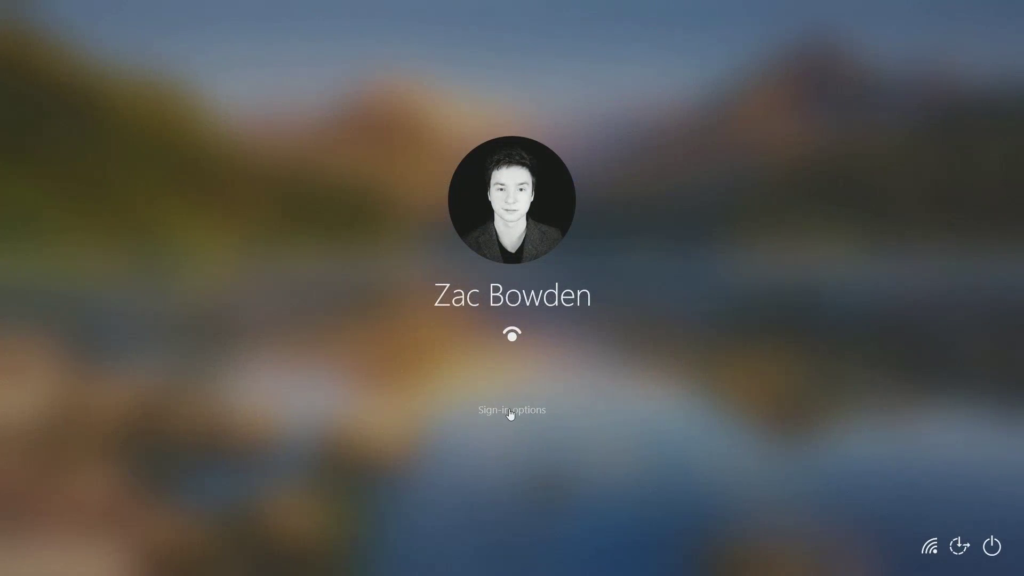
# Try face sign-in from Sign-in options, then enter the PIN to unlock
pyautogui.click(507, 410)
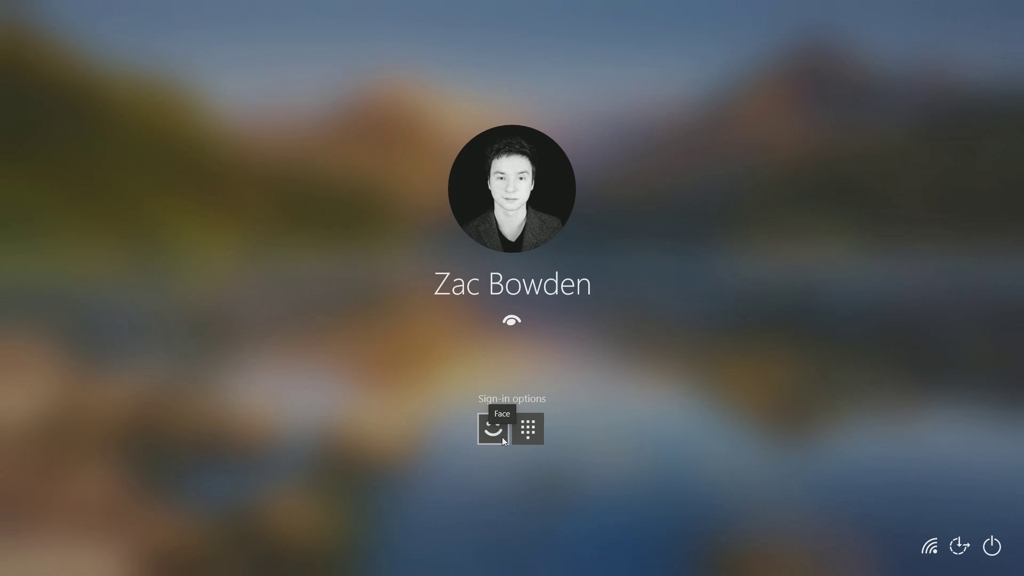
pyautogui.click(534, 437)
pyautogui.write('1234')
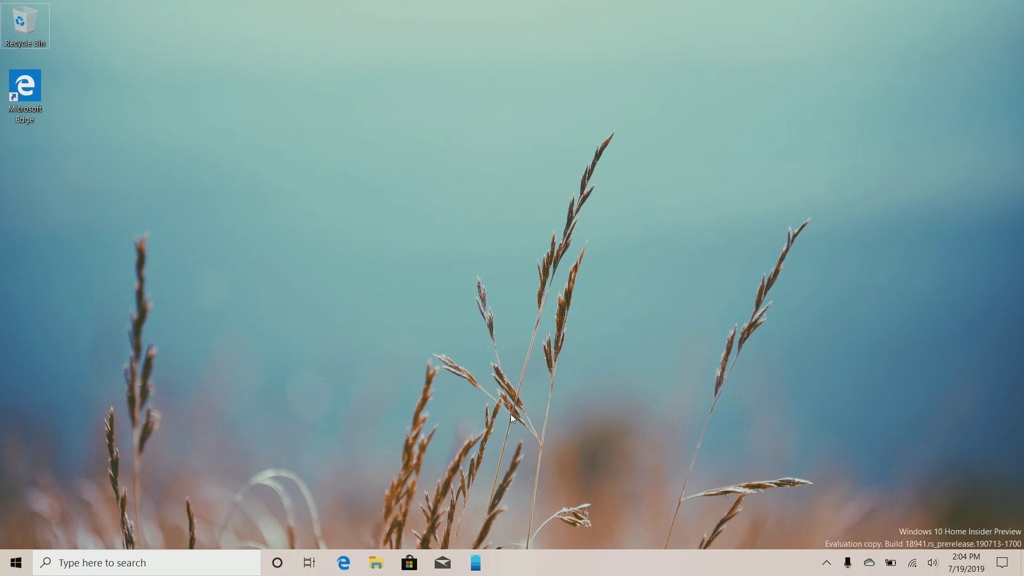
# Open and close Action Center, close the Notifications Visualizer settings, and bring up Start
pyautogui.click(1002, 563)
pyautogui.click(593, 409)
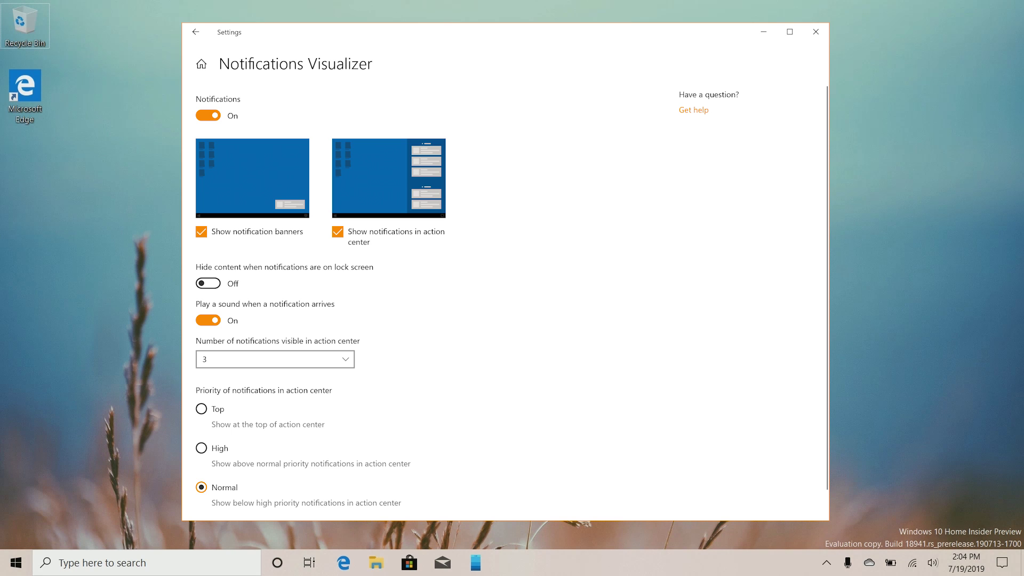
pyautogui.hotkey('alt', 'F4')
pyautogui.press('super')
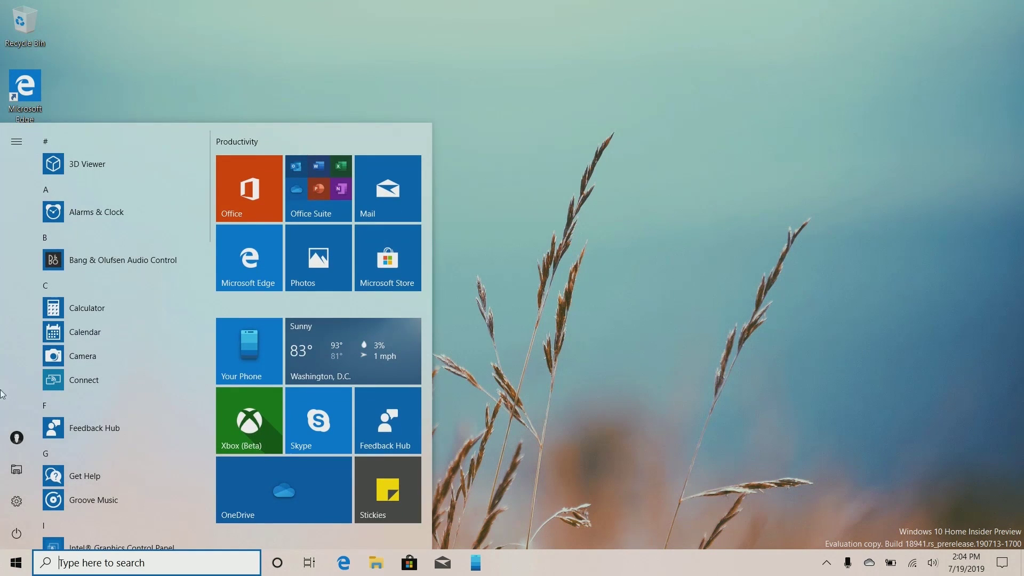
# Open the System > Notifications & actions page in Settings
pyautogui.click(4, 505)
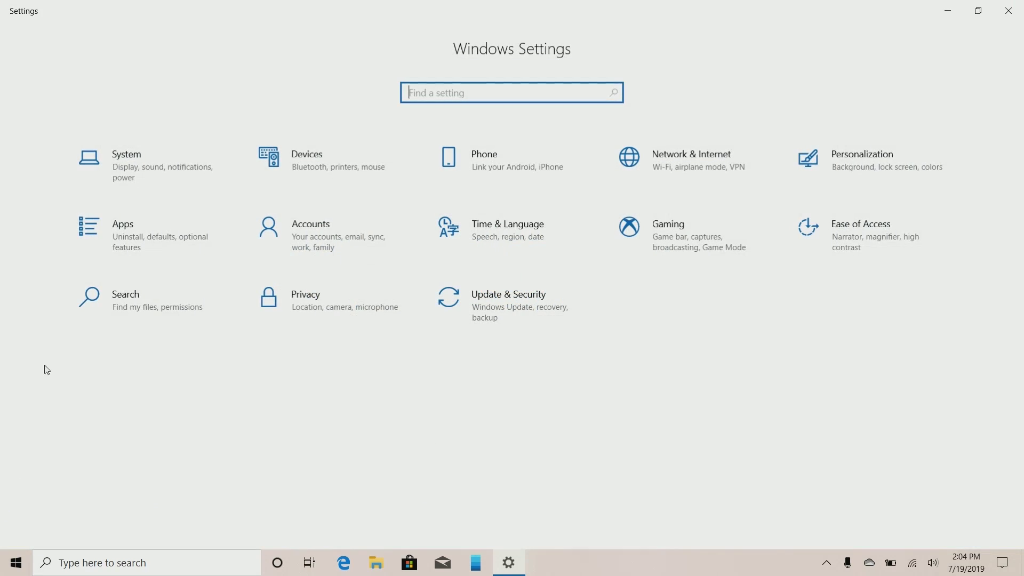
pyautogui.click(164, 176)
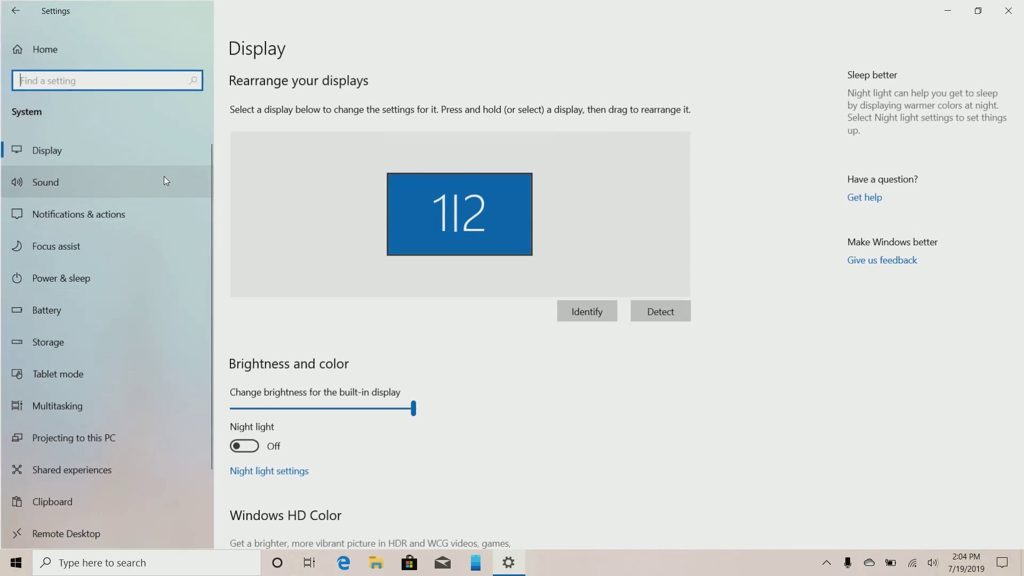
pyautogui.click(108, 220)
pyautogui.scroll(-6, 377, 379)
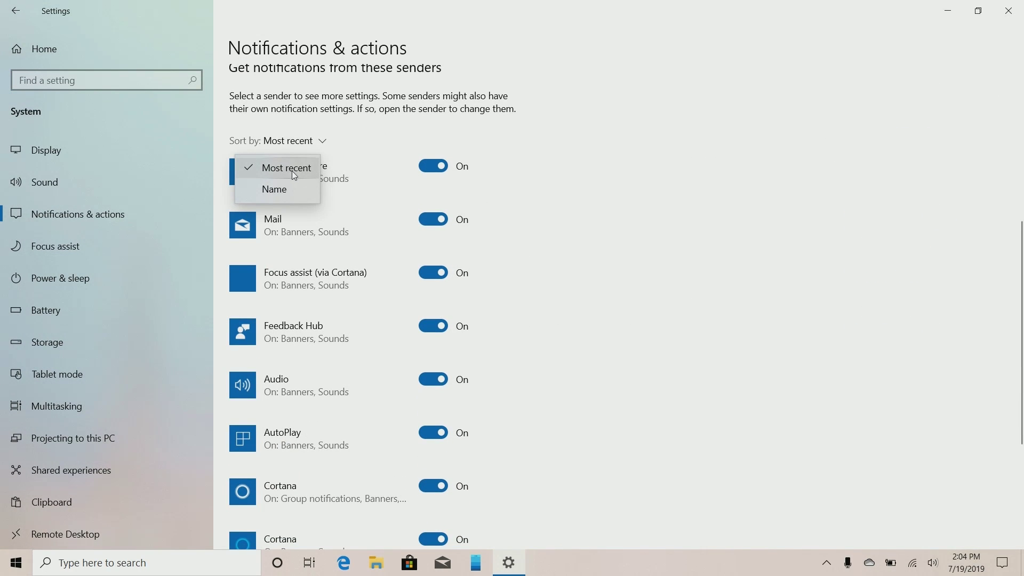
pyautogui.click(889, 244)
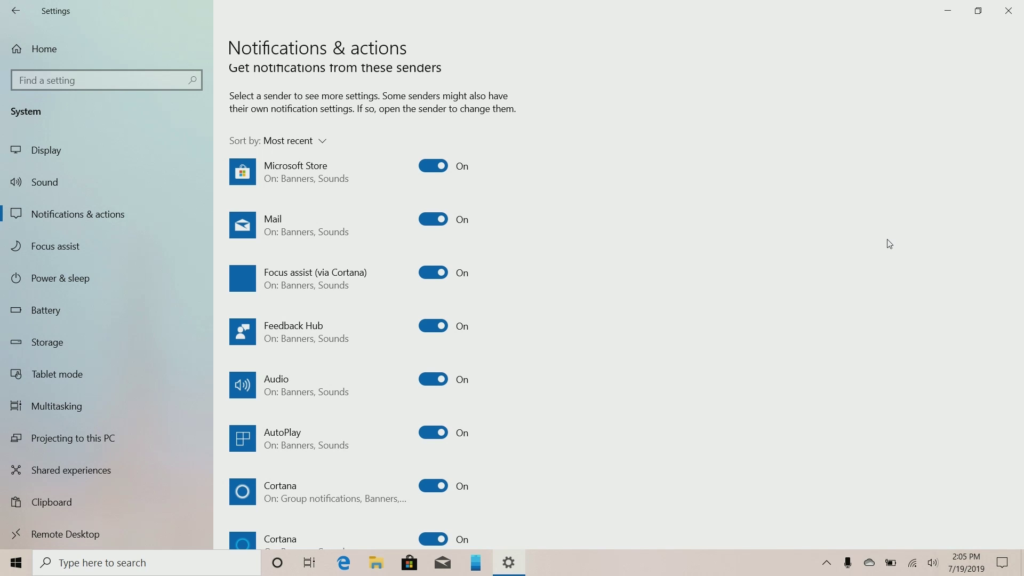
pyautogui.scroll(2, 823, 239)
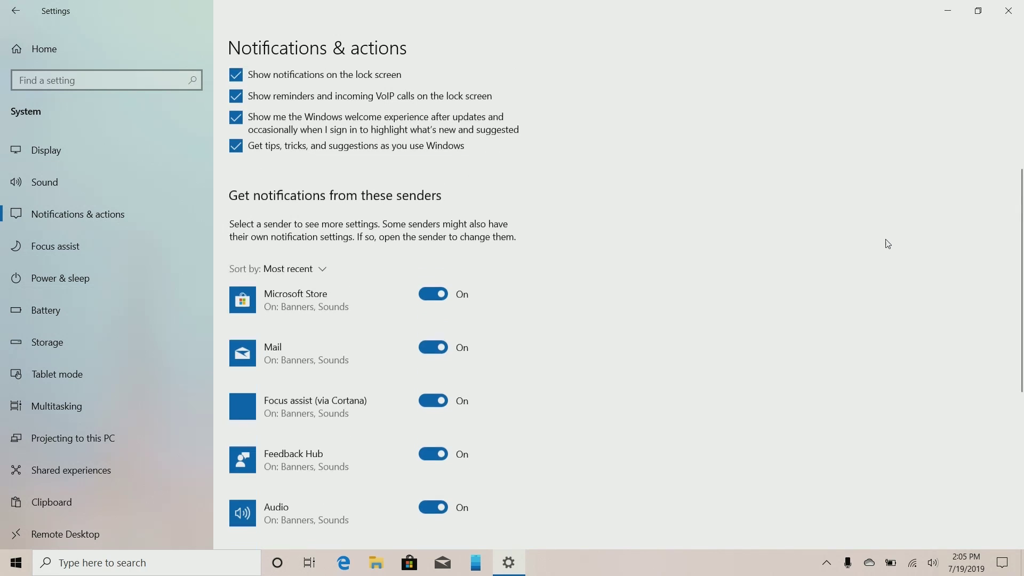
pyautogui.scroll(-6, 320, 288)
pyautogui.scroll(10, 320, 288)
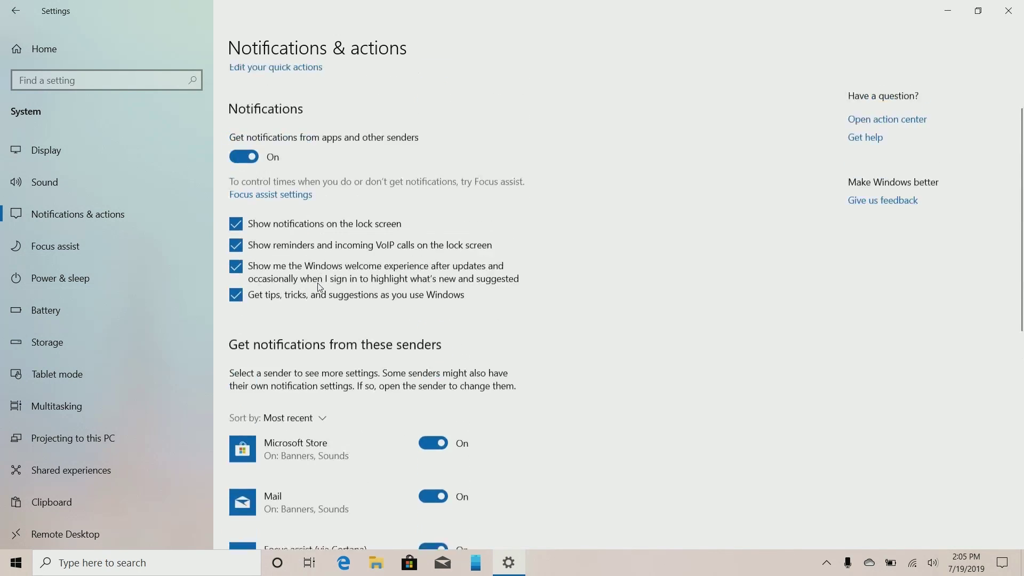
pyautogui.scroll(-3, 311, 392)
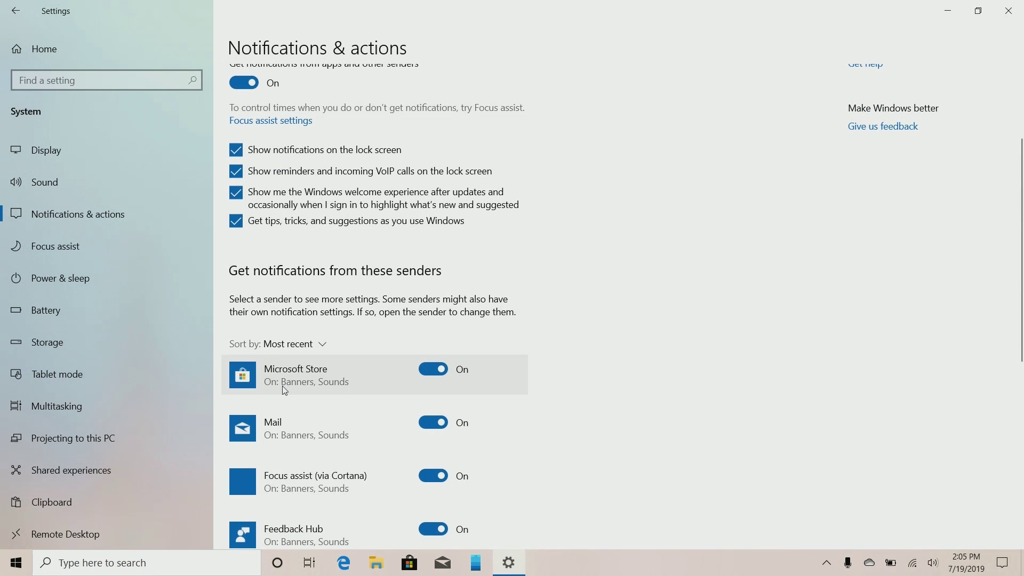
# Toggle Microsoft Store notifications off and back on, then restore down the Settings window
pyautogui.click(294, 344)
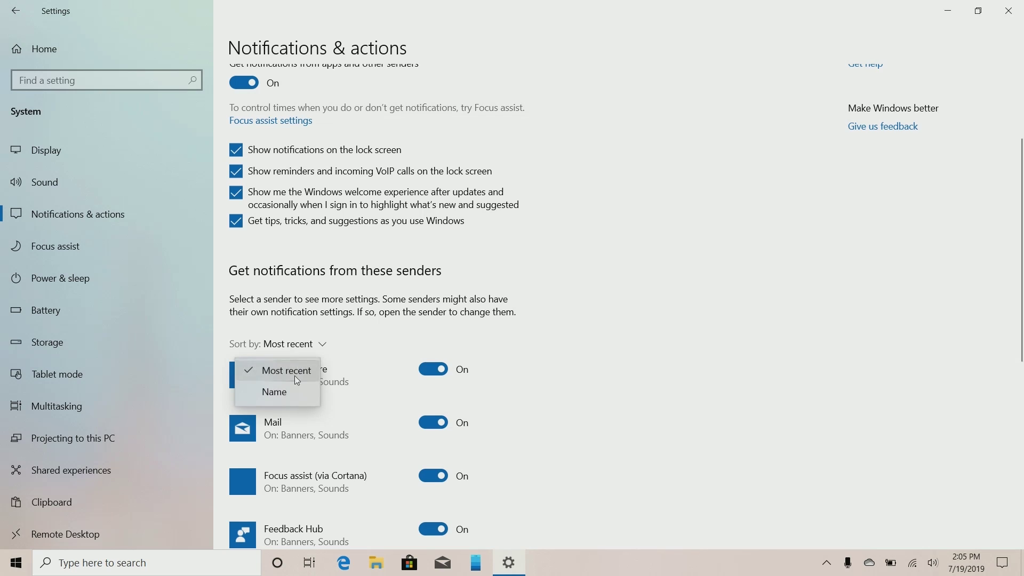
pyautogui.click(521, 133)
pyautogui.click(440, 369)
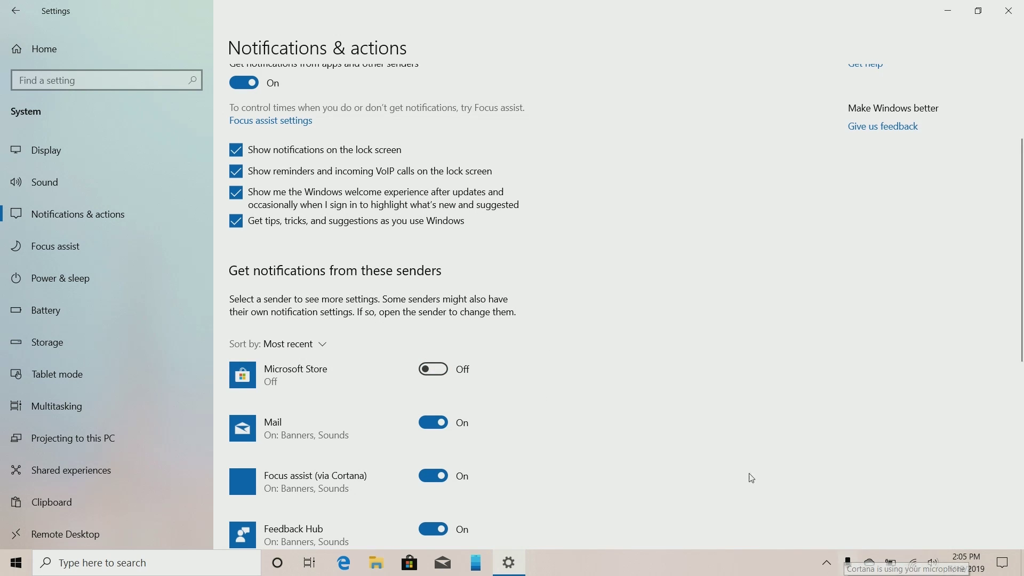
pyautogui.click(468, 374)
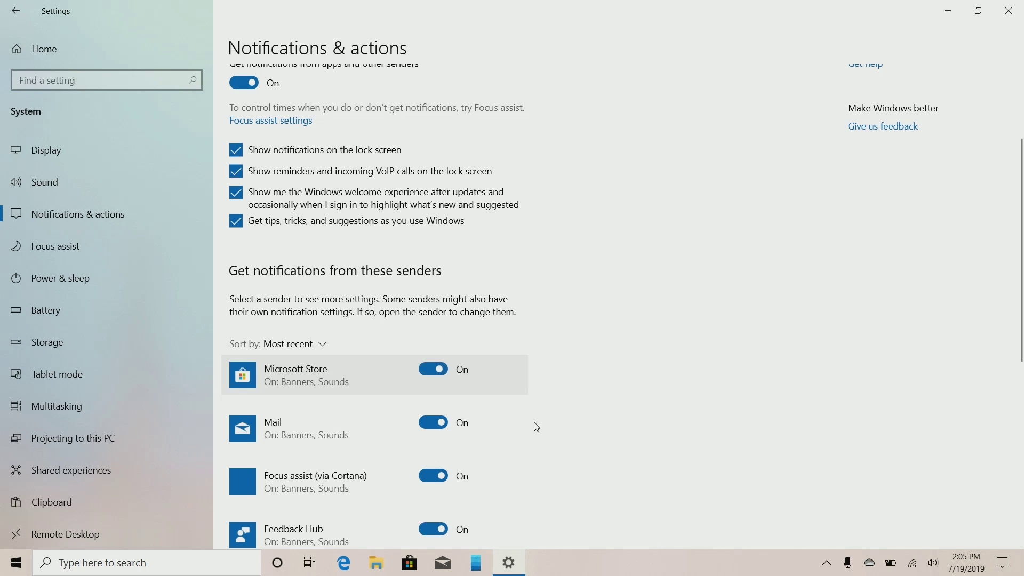
pyautogui.scroll(3, 648, 306)
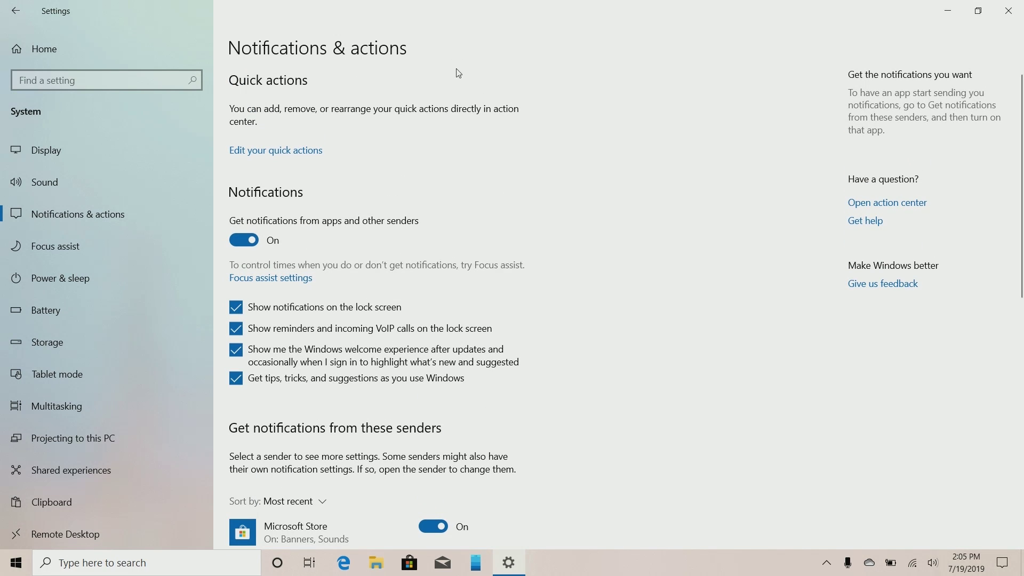
pyautogui.click(978, 10)
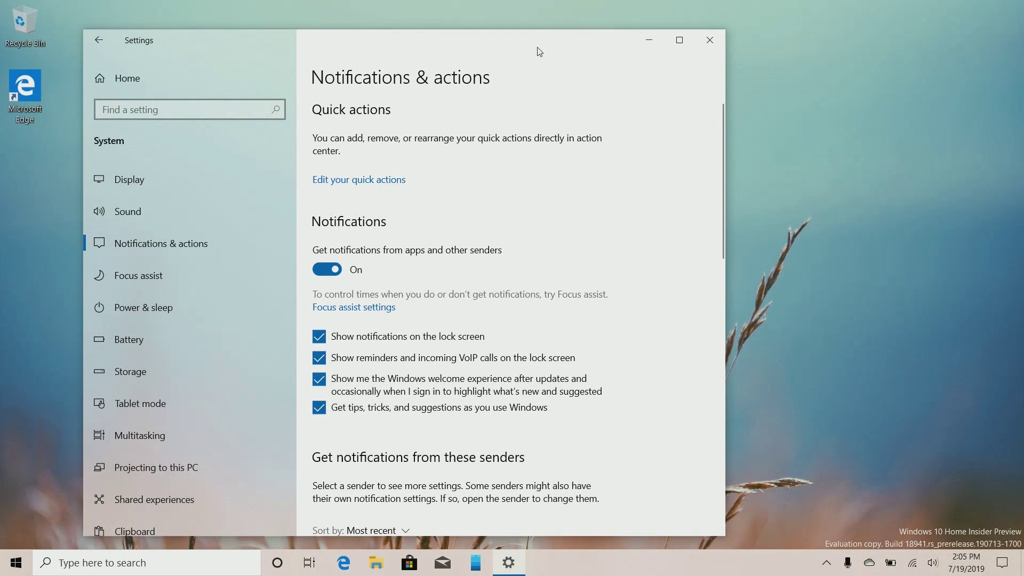
# Reposition the Settings window, return to the Windows Settings home page, and close it
pyautogui.moveTo(533, 44); pyautogui.dragTo(626, 28)
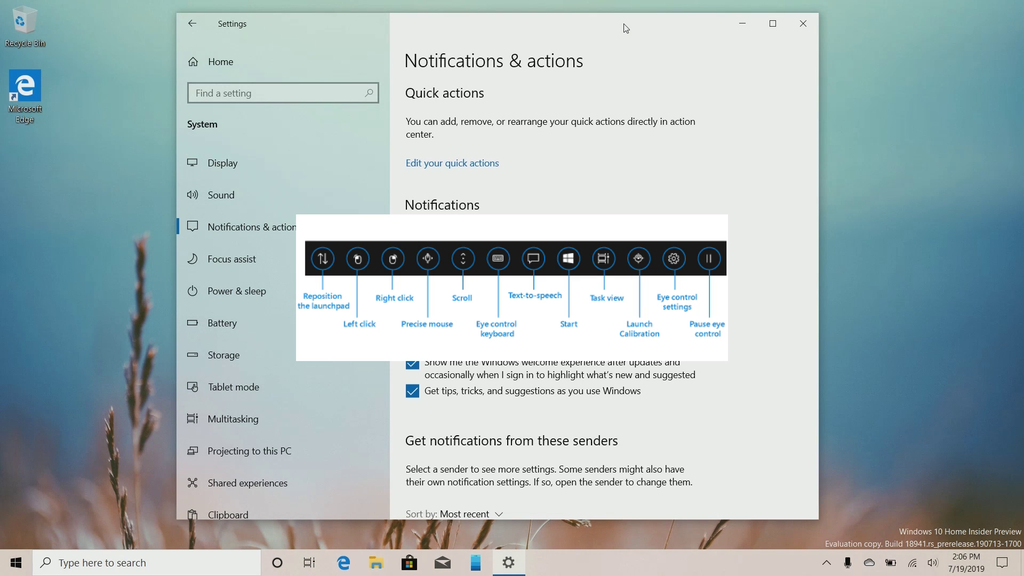
pyautogui.click(367, 61)
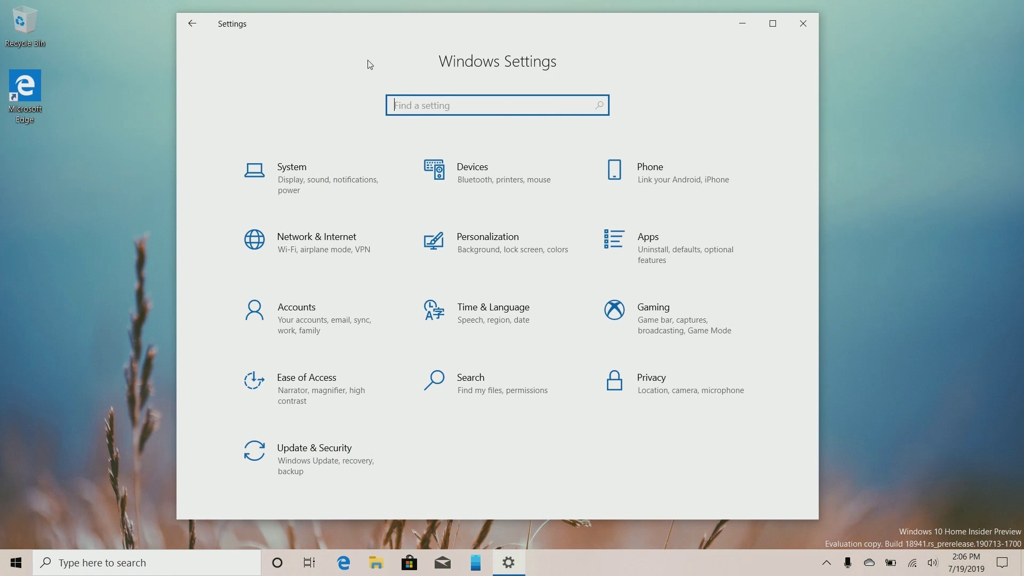
pyautogui.click(805, 25)
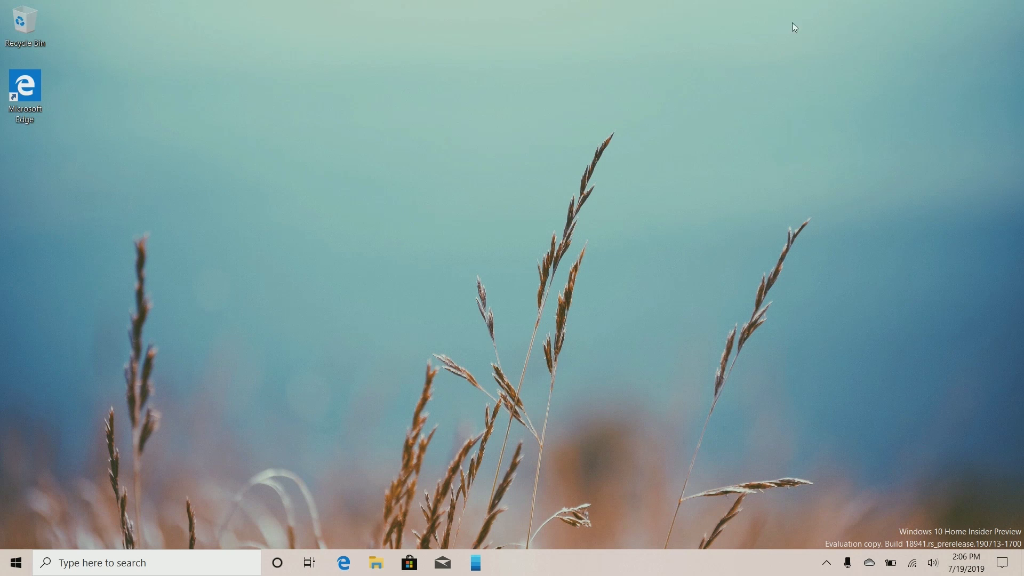
# Add a new Desktop 2 in Task View, switch to it, and start editing its name
pyautogui.click(309, 563)
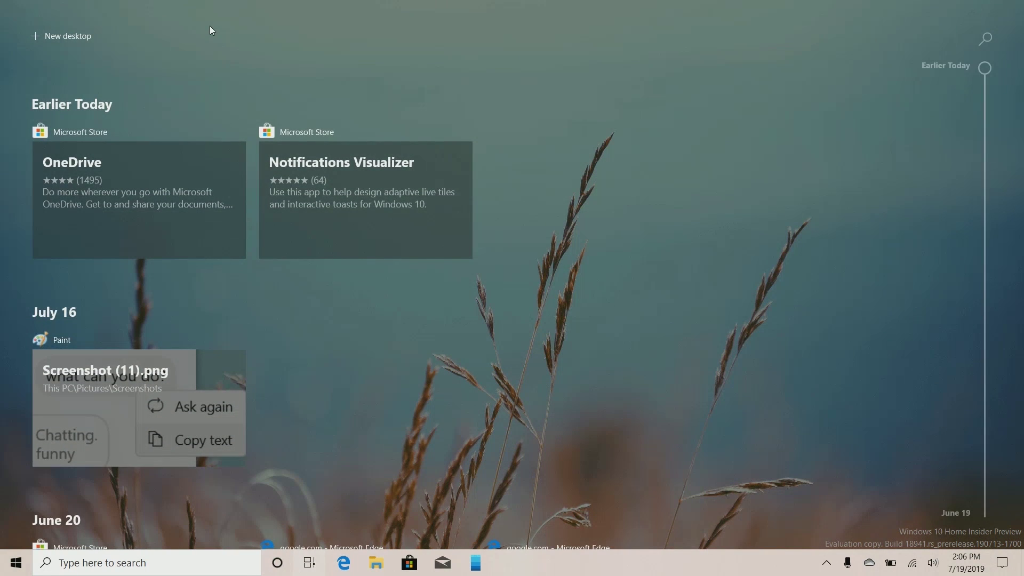
pyautogui.click(86, 33)
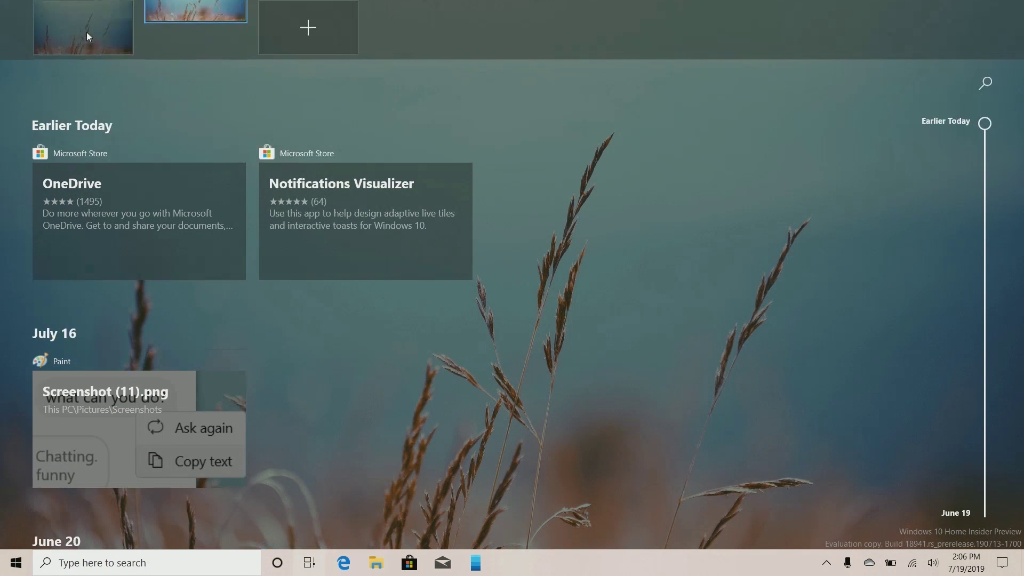
pyautogui.click(178, 21)
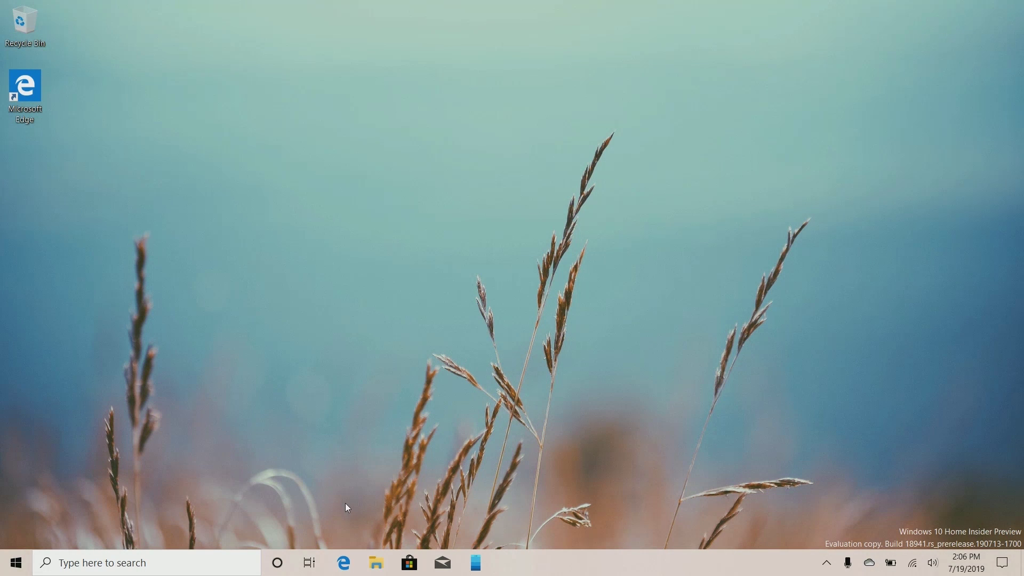
pyautogui.click(309, 565)
pyautogui.click(183, 12)
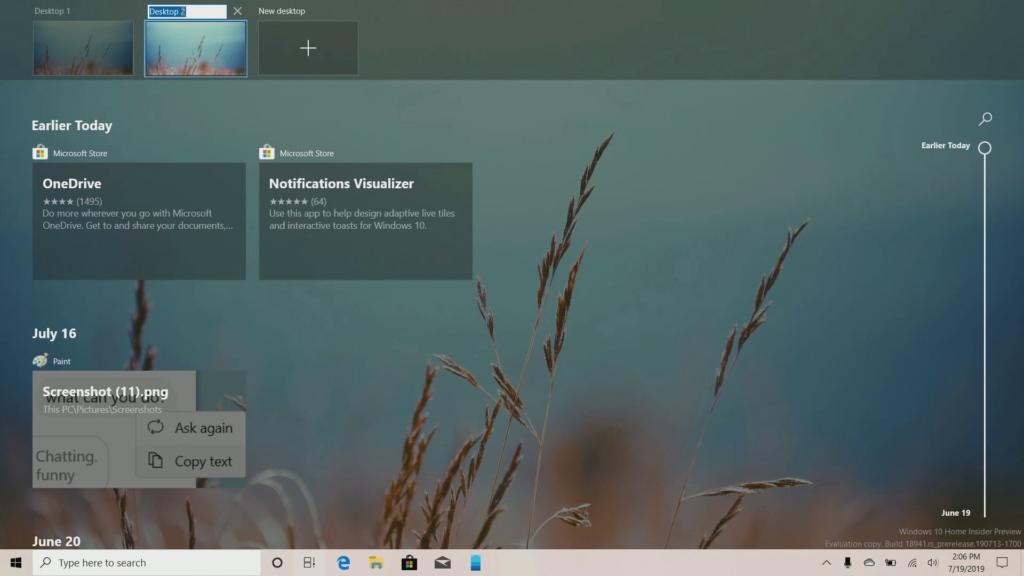
# Name Desktop 2 'Productivity' and Desktop 1 'Play', then switch to Productivity
pyautogui.write('Productivity')
pyautogui.press('Return')
pyautogui.click(74, 12)
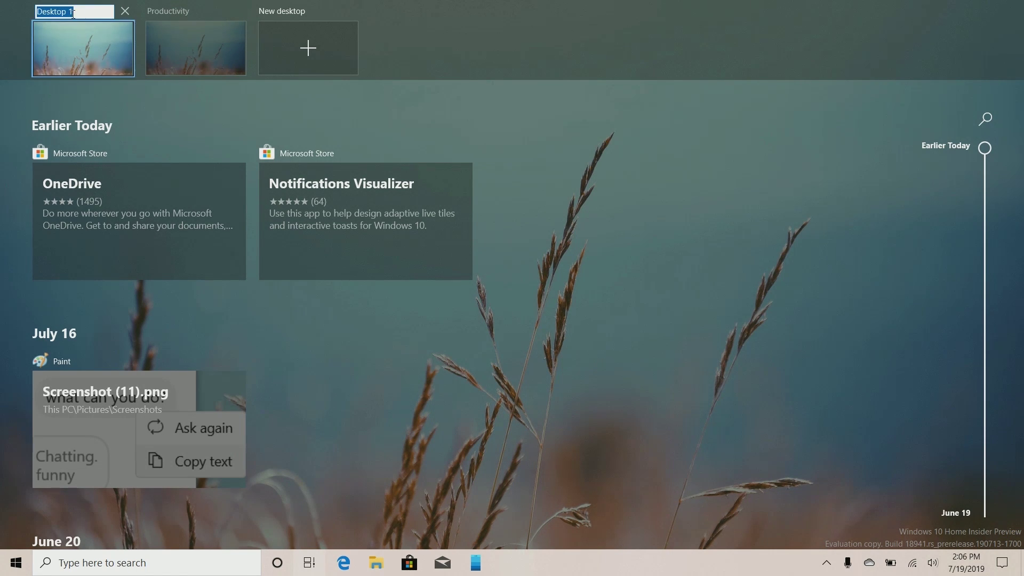
pyautogui.write('Play')
pyautogui.press('Return')
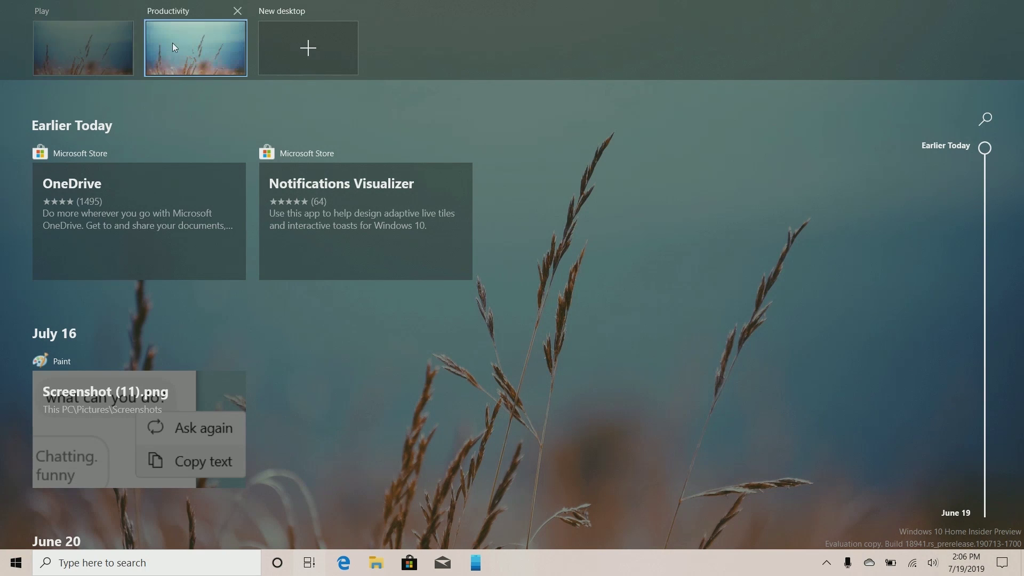
pyautogui.click(174, 47)
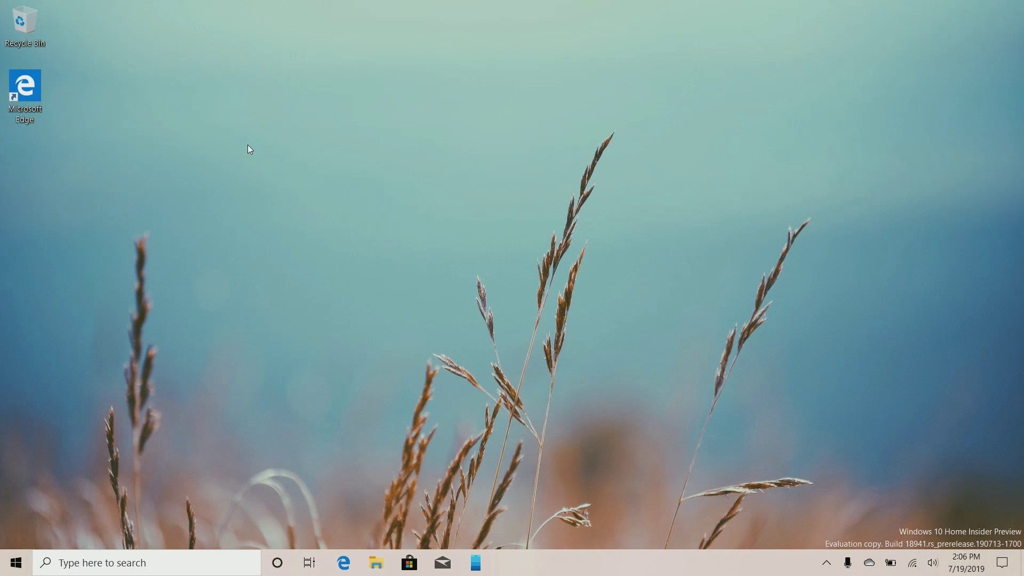
pyautogui.click(309, 570)
# Send Cortana the typed greeting 'hello there'
pyautogui.click(282, 568)
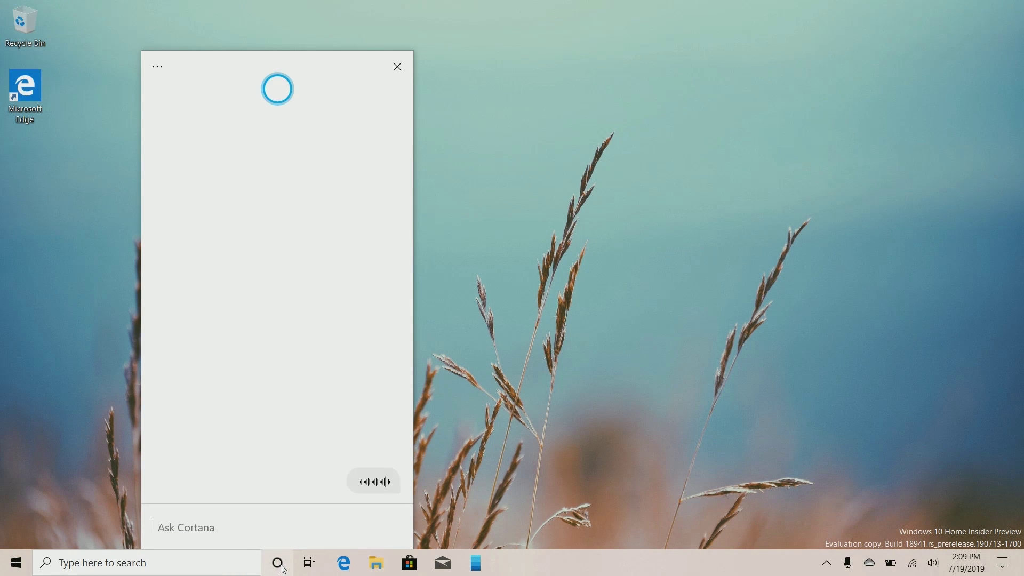
pyautogui.write('hello there')
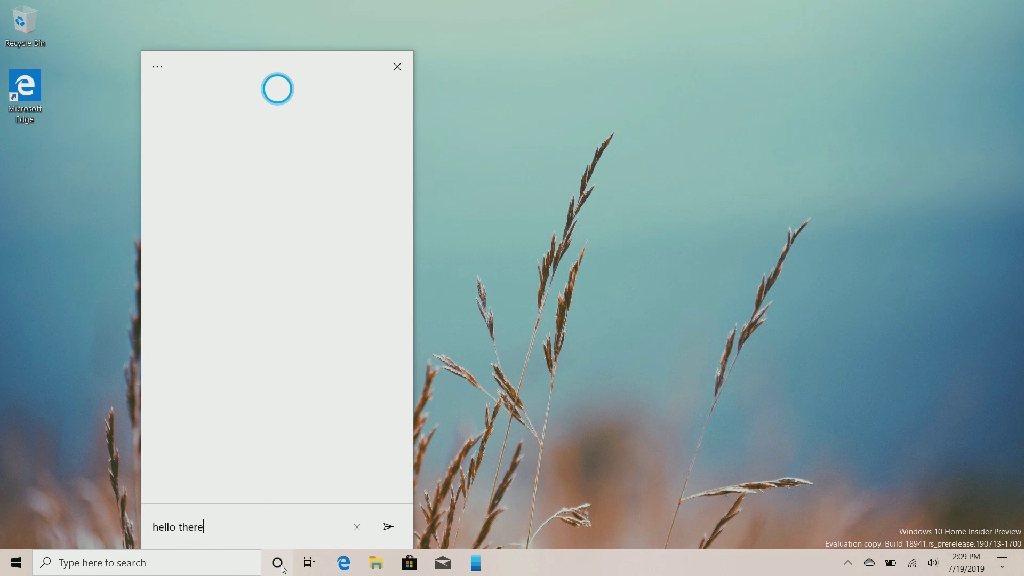
pyautogui.press('Return')
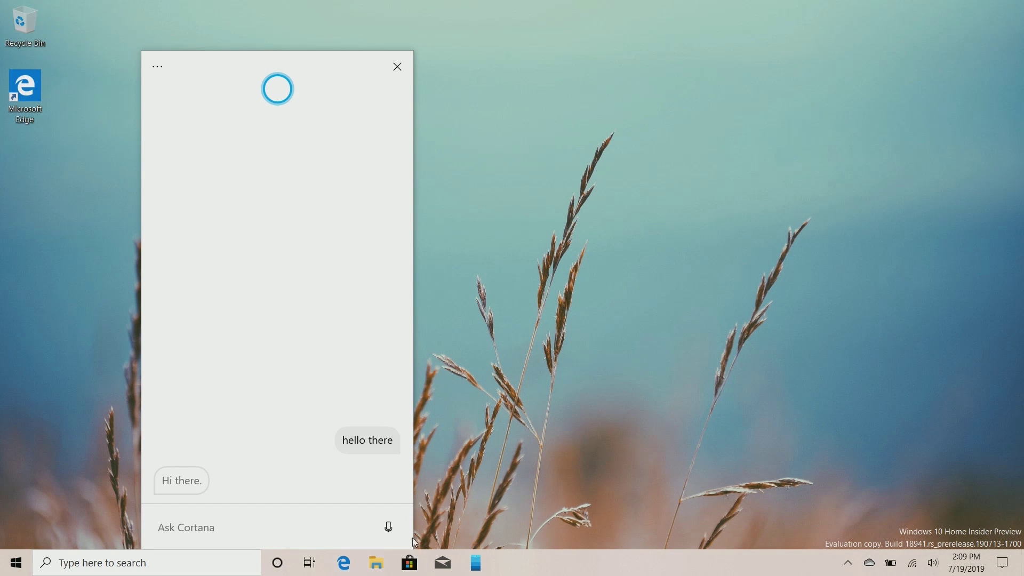
# Ask Cortana for the weather by voice, then open Cortana's Settings page
pyautogui.click(396, 532)
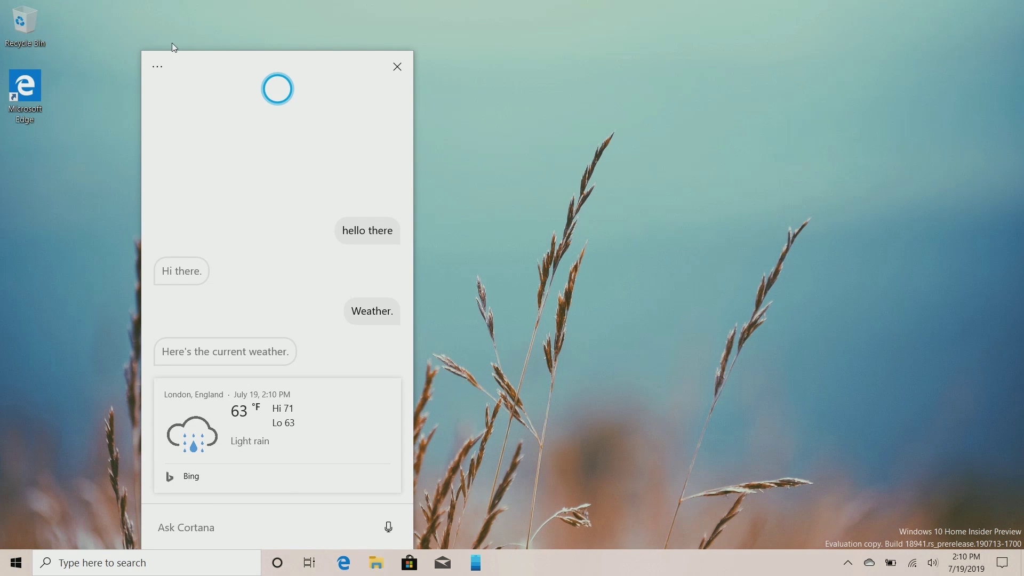
pyautogui.click(157, 66)
pyautogui.click(201, 124)
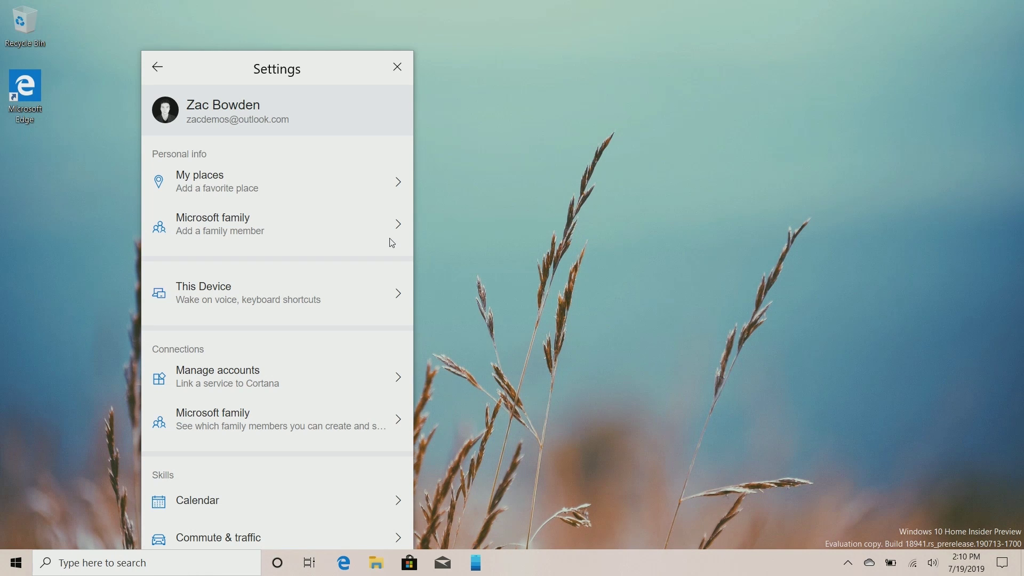
# Review the voice activation options under This Device, then close the Settings window
pyautogui.scroll(-5, 222, 361)
pyautogui.scroll(5, 222, 361)
pyautogui.click(232, 309)
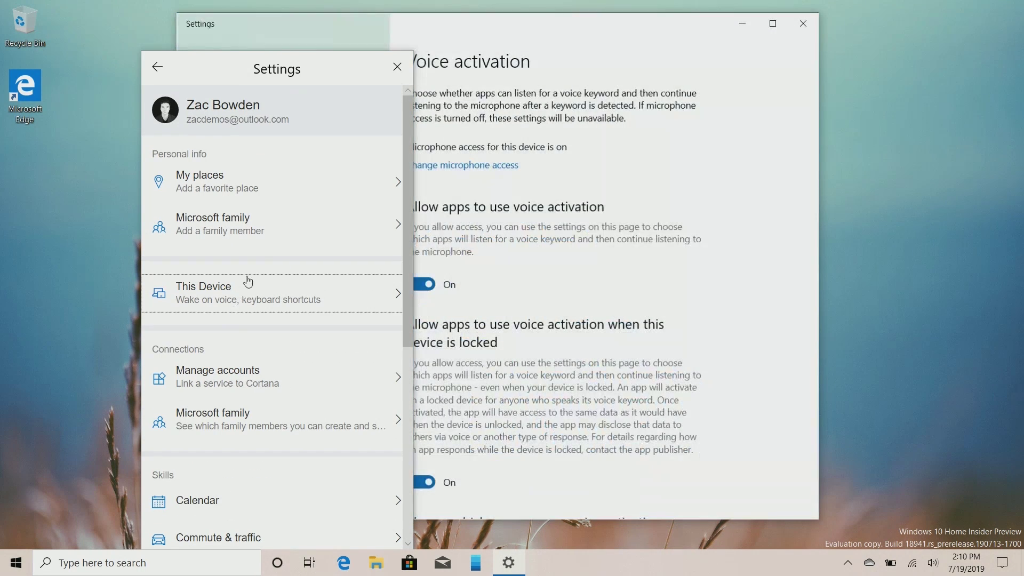
pyautogui.click(397, 66)
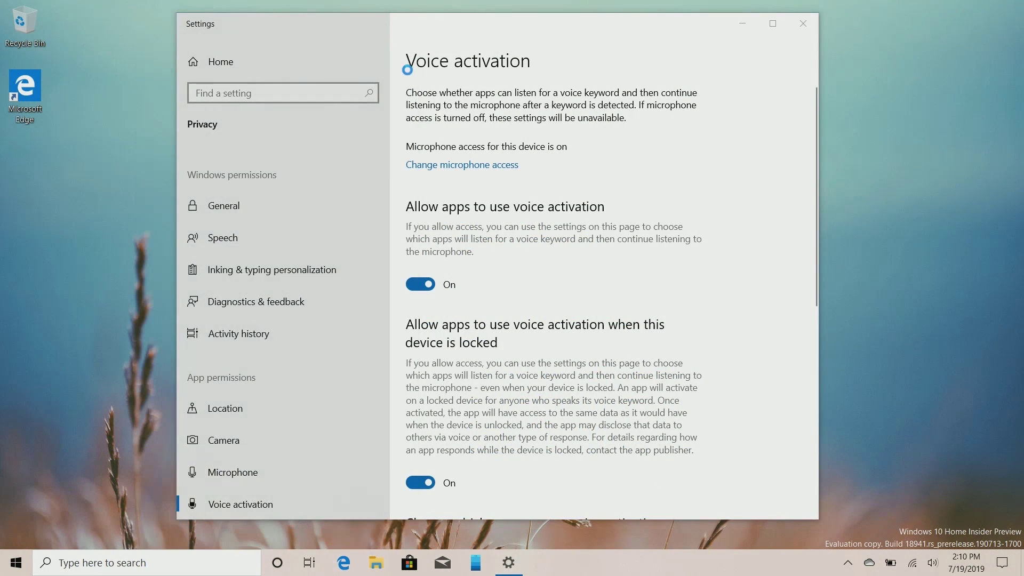
pyautogui.scroll(-8, 566, 249)
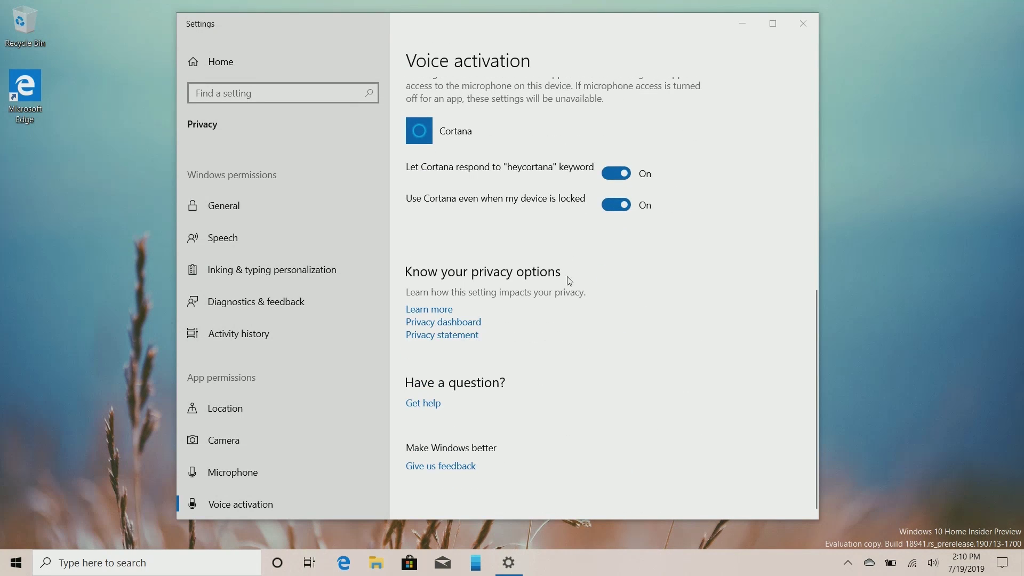
pyautogui.scroll(2, 571, 279)
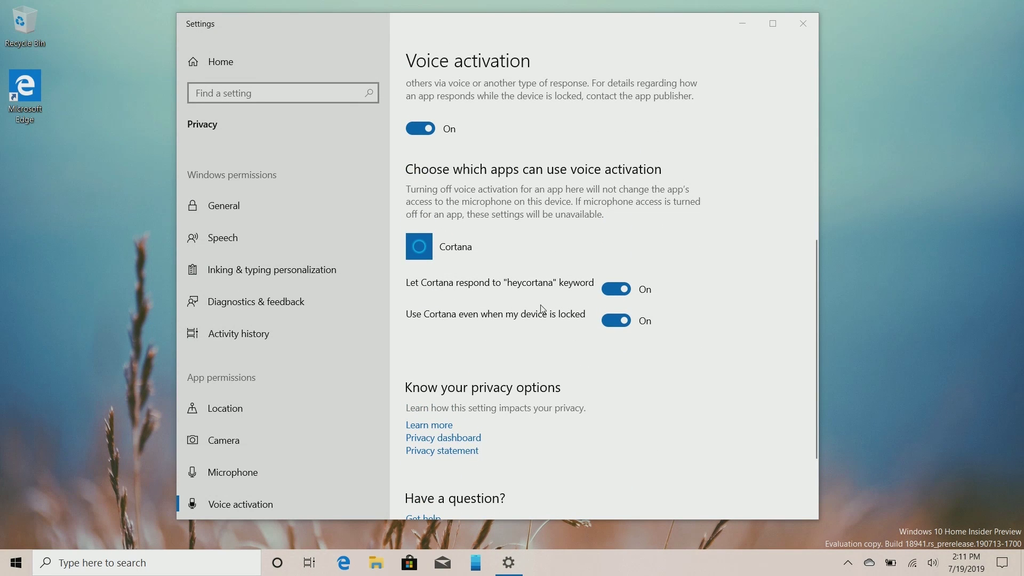
pyautogui.click(803, 24)
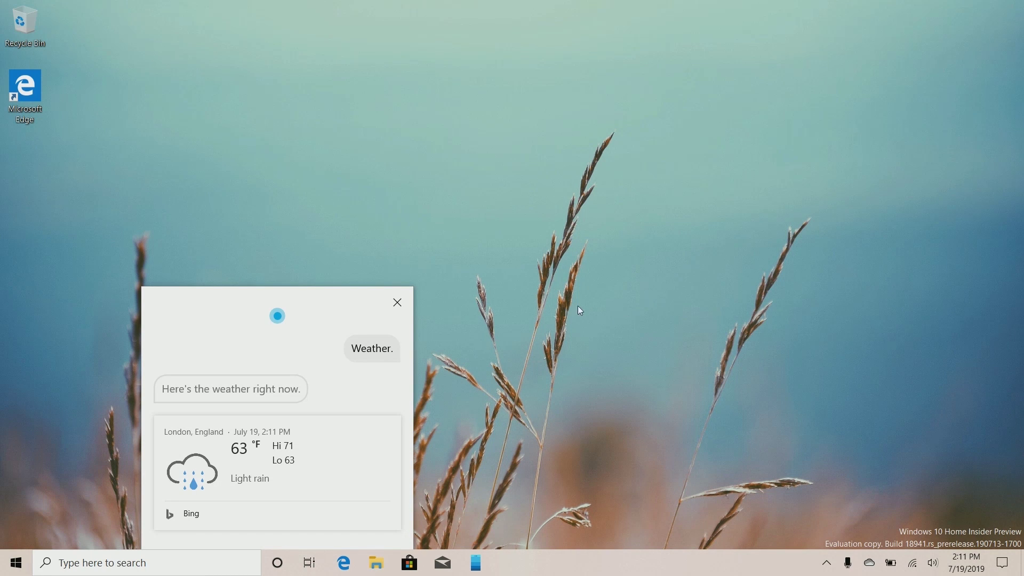
# Dismiss Cortana's weather answer and go to Settings > Privacy > Voice activation
pyautogui.click(387, 306)
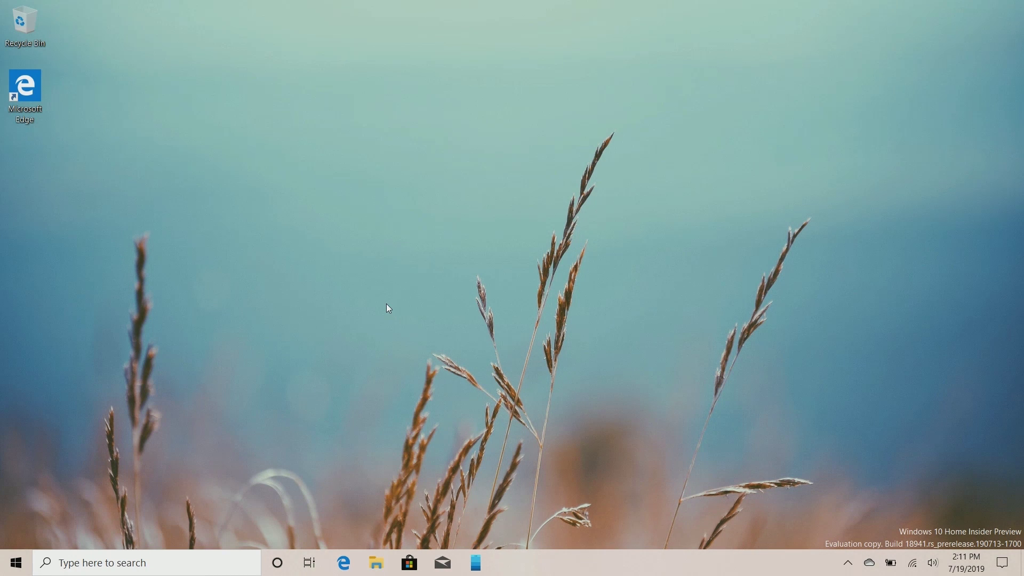
pyautogui.click(16, 562)
pyautogui.click(16, 500)
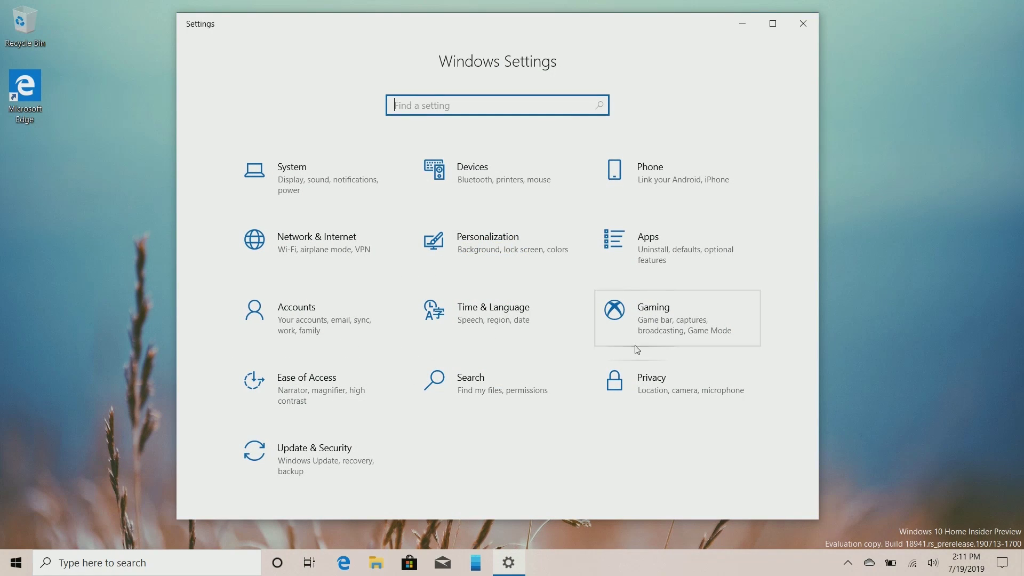
pyautogui.click(725, 388)
pyautogui.click(229, 508)
# Scroll the Voice activation page to confirm both Cortana keyword toggles are On
pyautogui.scroll(-6, 606, 430)
pyautogui.scroll(1, 604, 348)
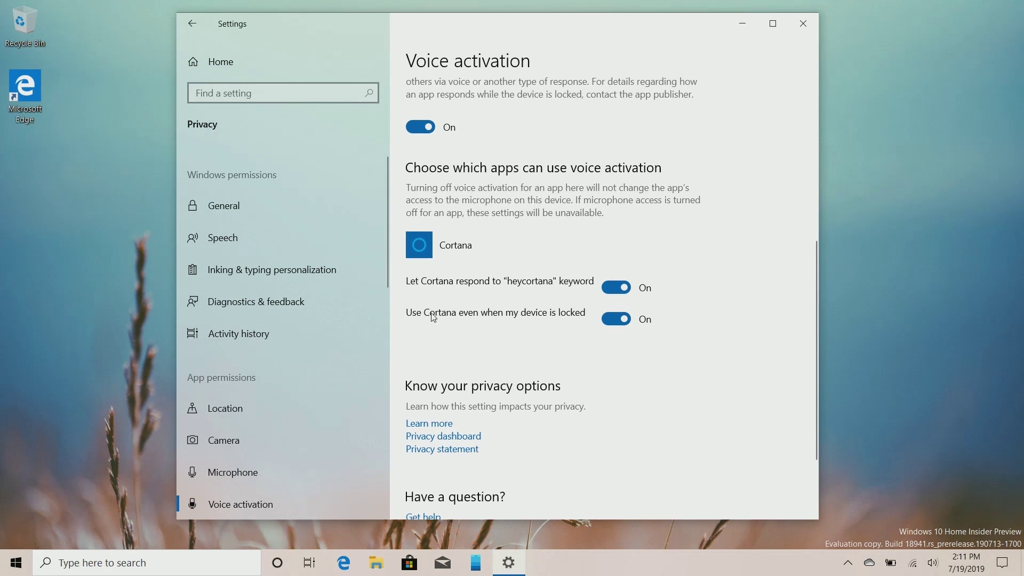
pyautogui.scroll(3, 573, 354)
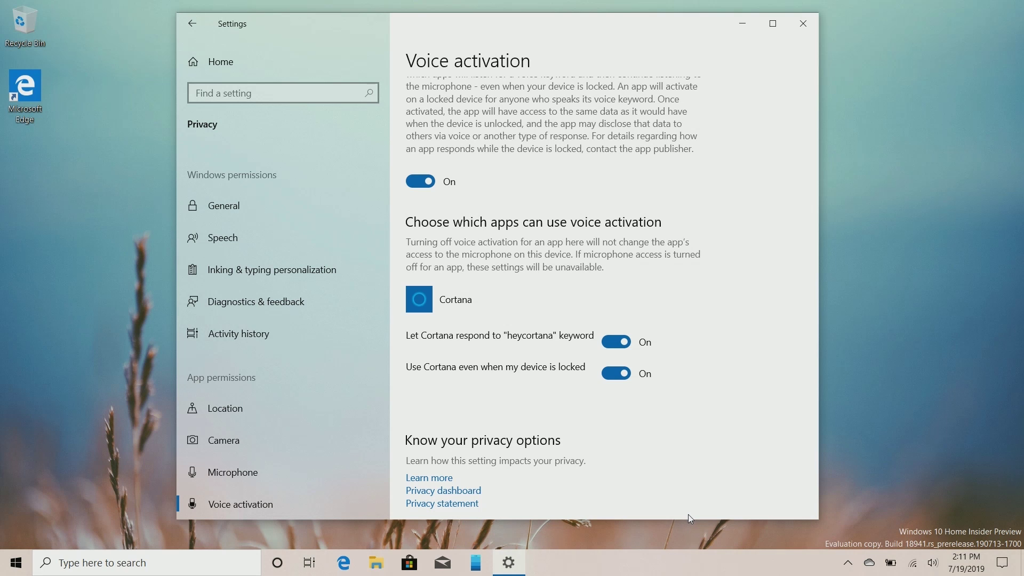
pyautogui.scroll(5, 595, 339)
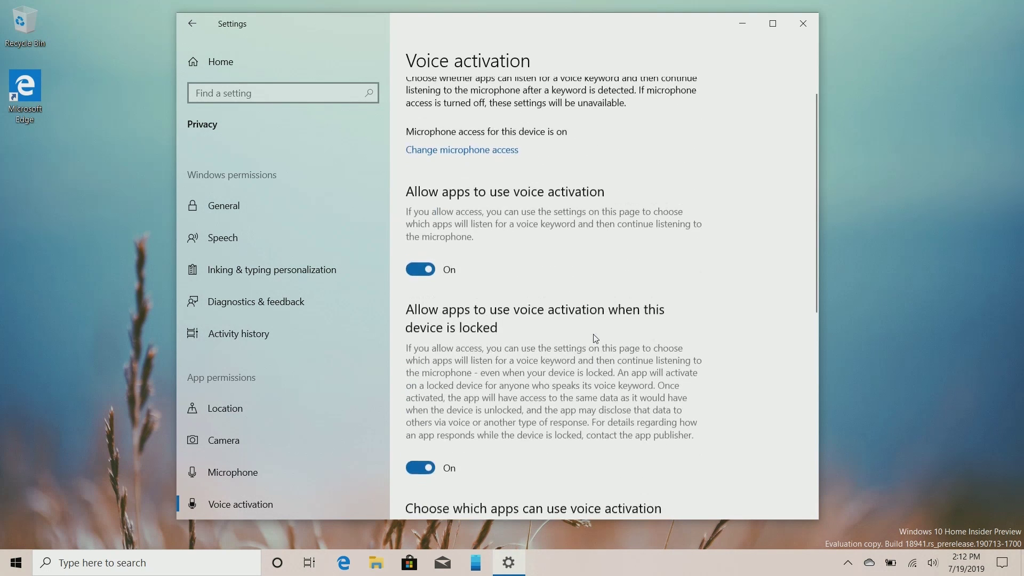
pyautogui.scroll(-4, 595, 339)
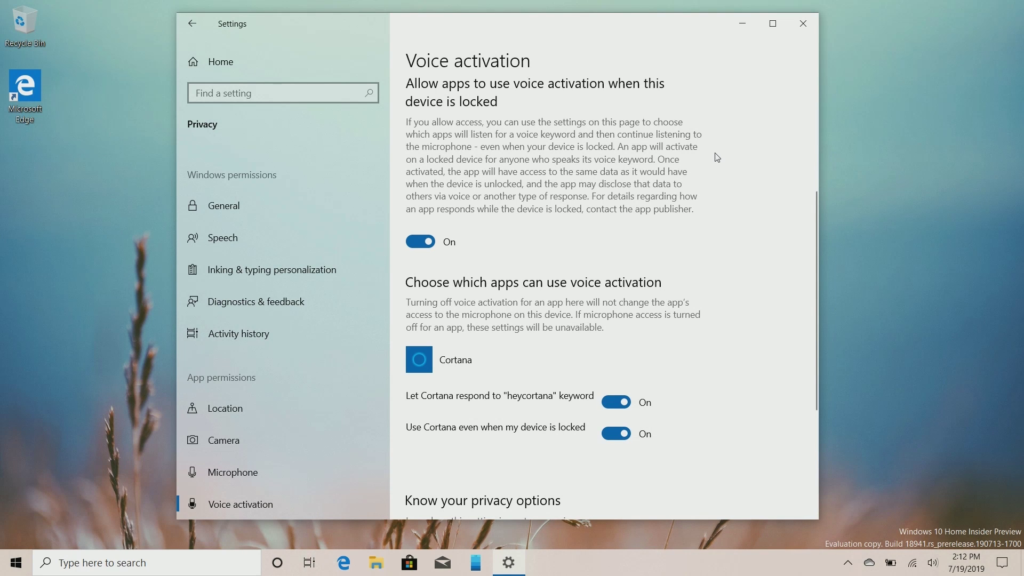
pyautogui.scroll(4, 662, 283)
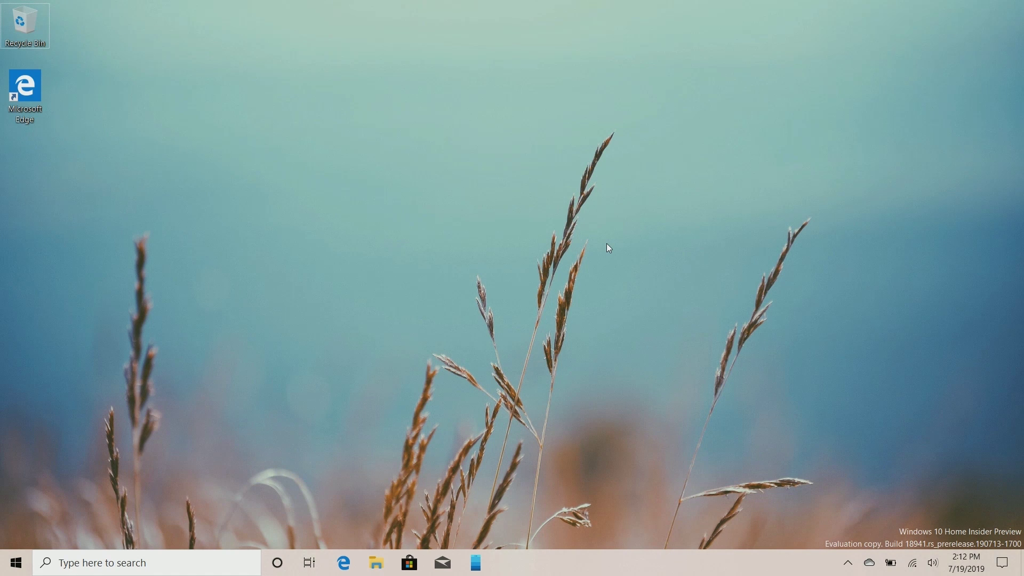
# Launch OneDrive full-screen on the Documents folder and bring up the notebook's options
pyautogui.press('super')
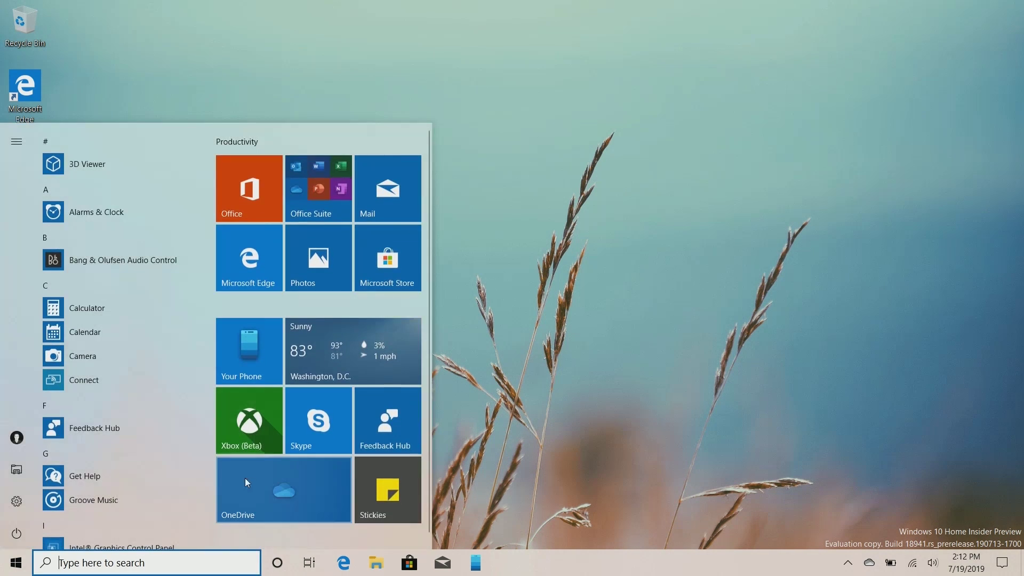
pyautogui.click(282, 494)
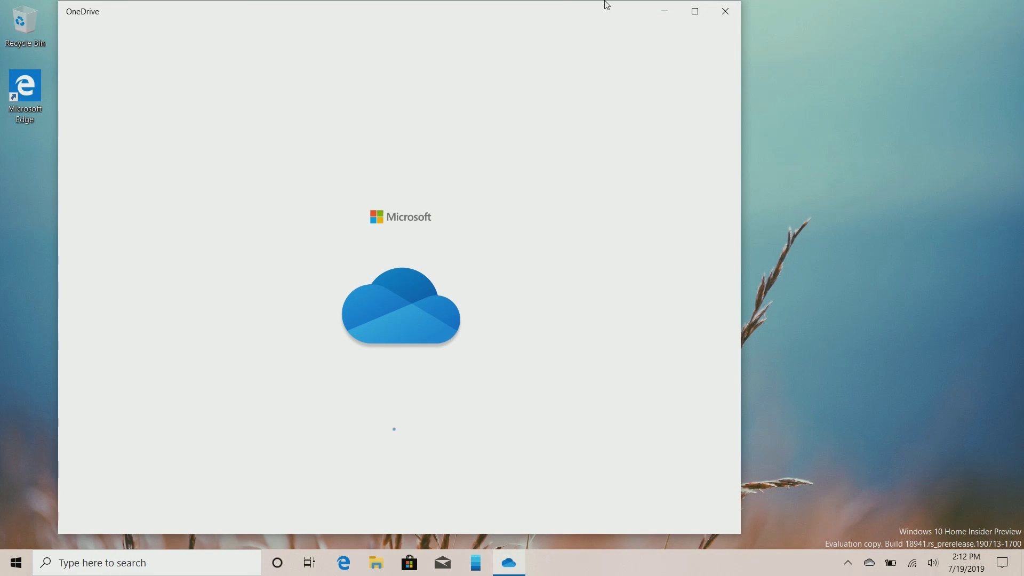
pyautogui.moveTo(695, 32); pyautogui.dragTo(699, 8)
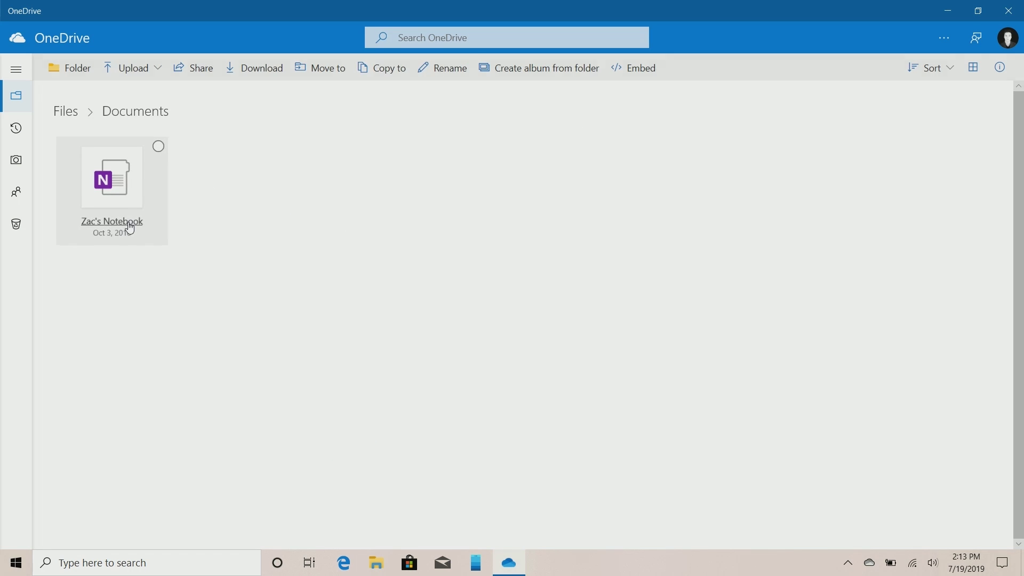
pyautogui.rightClick(130, 229)
# Create a new text document named iwjdiejdfes in File Explorer's Documents folder
pyautogui.click(341, 457)
pyautogui.press('super+e')
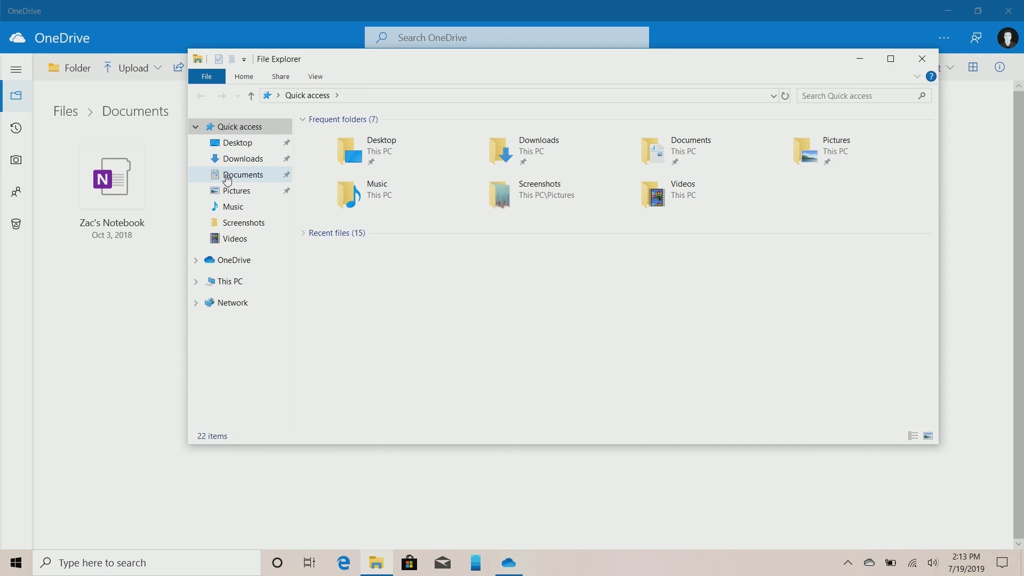
pyautogui.click(229, 176)
pyautogui.rightClick(395, 279)
pyautogui.moveTo(337, 421)
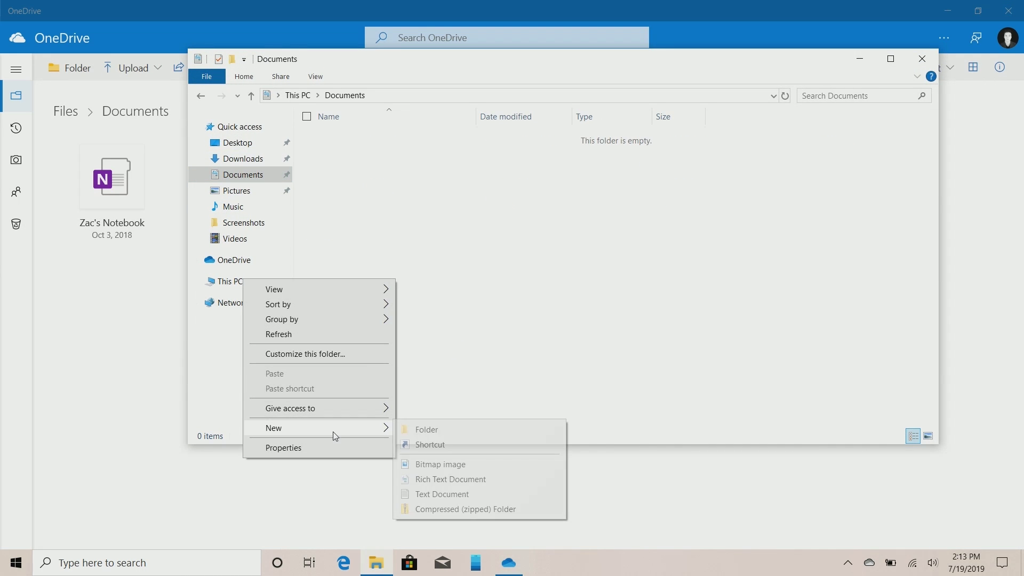
pyautogui.click(467, 490)
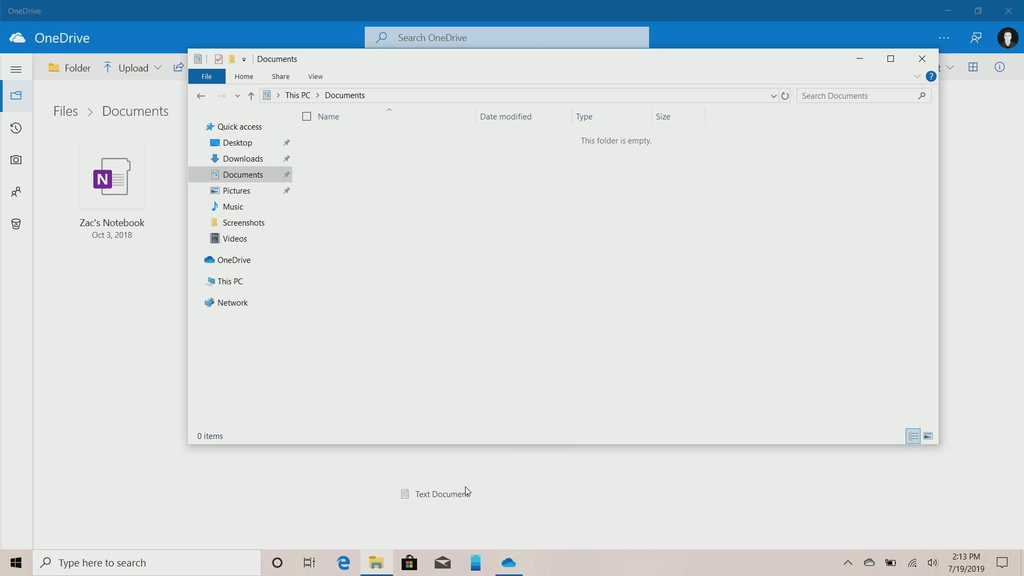
pyautogui.write('iwjdiejdfes')
pyautogui.press('Return')
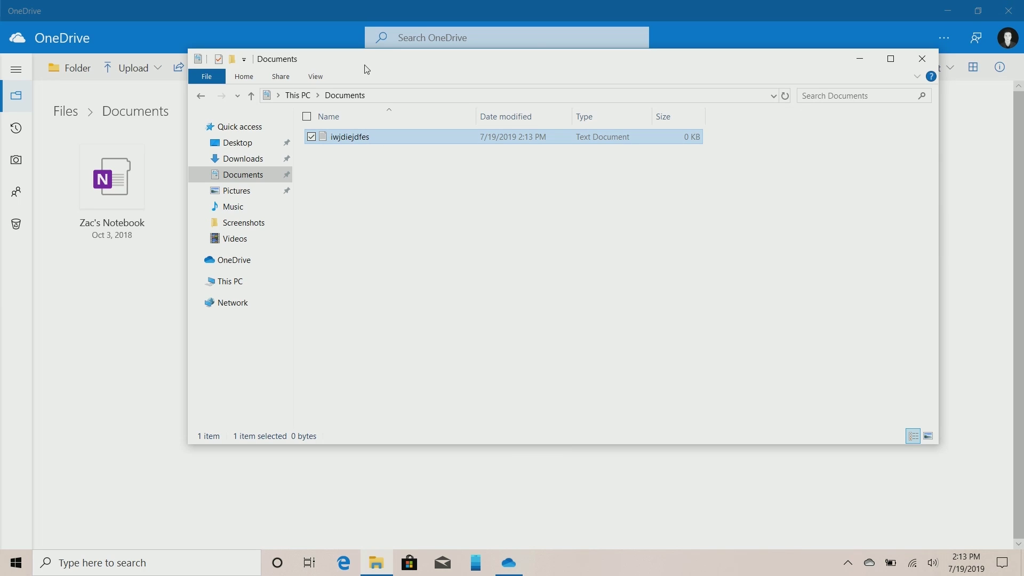
# Drag iwjdiejdfes.txt into the OneDrive window to upload it, then minimize File Explorer
pyautogui.moveTo(354, 137); pyautogui.dragTo(115, 381)
pyautogui.click(860, 59)
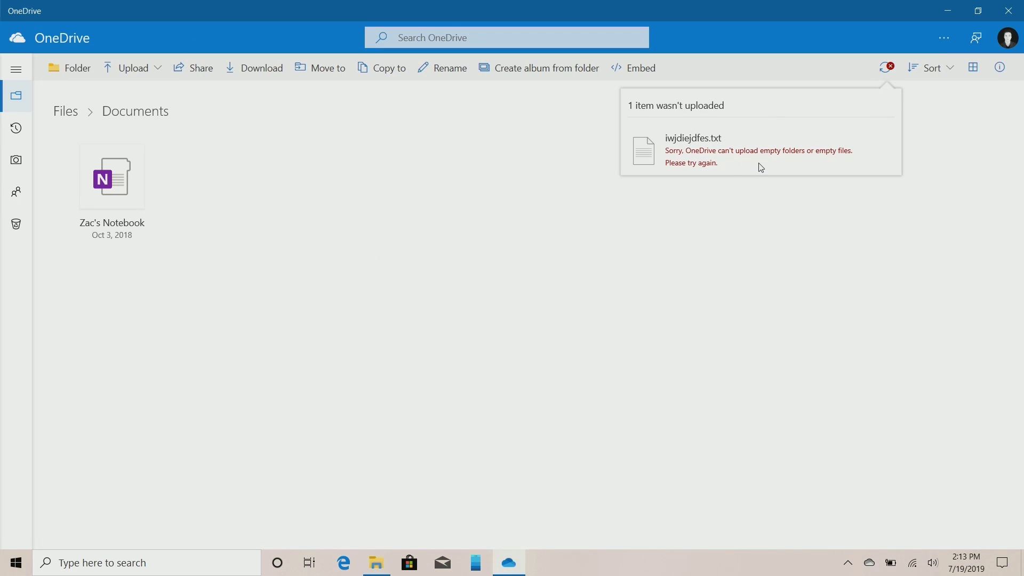
# View the account options, then use Reset now in OneDrive's Settings pane
pyautogui.click(1008, 38)
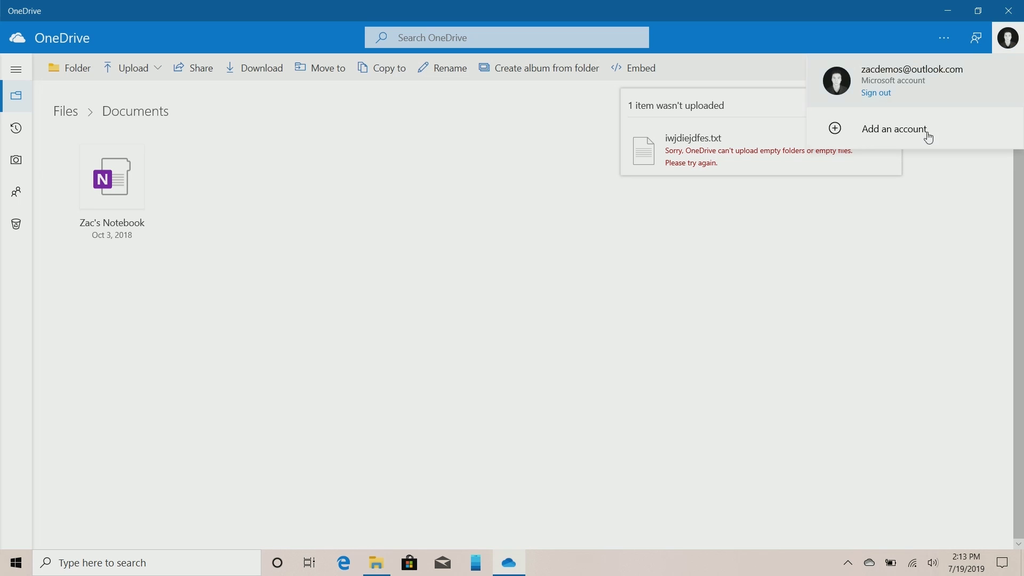
pyautogui.click(944, 38)
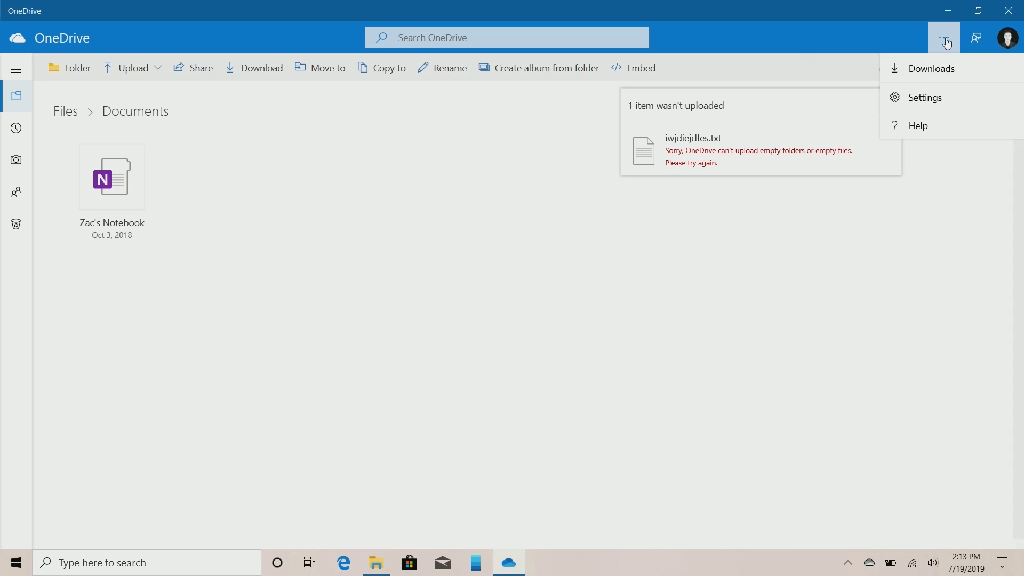
pyautogui.click(928, 108)
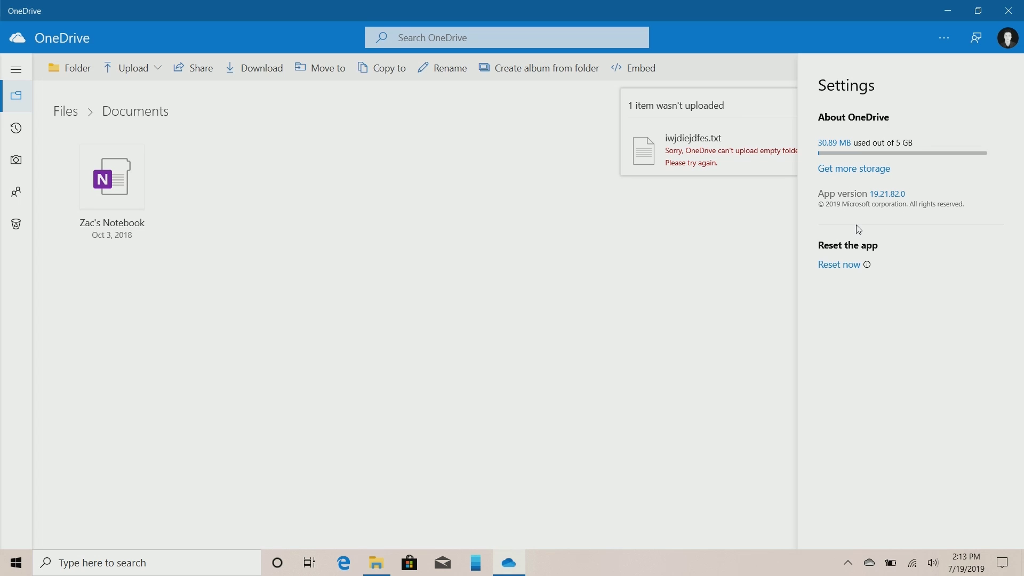
pyautogui.click(848, 265)
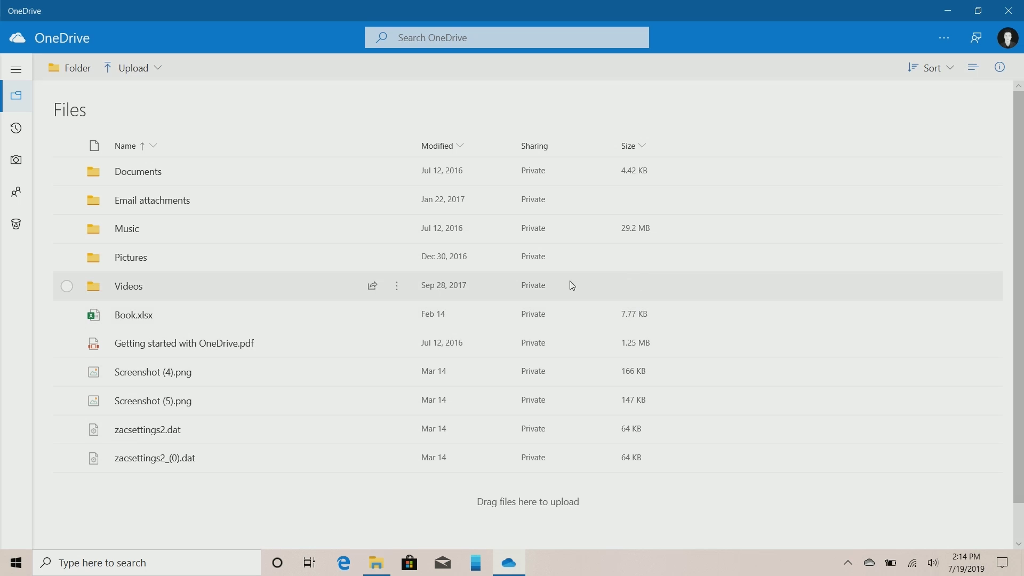
# Open Book.xlsx in Excel Online, maximize the Edge window, then minimize it
pyautogui.click(134, 319)
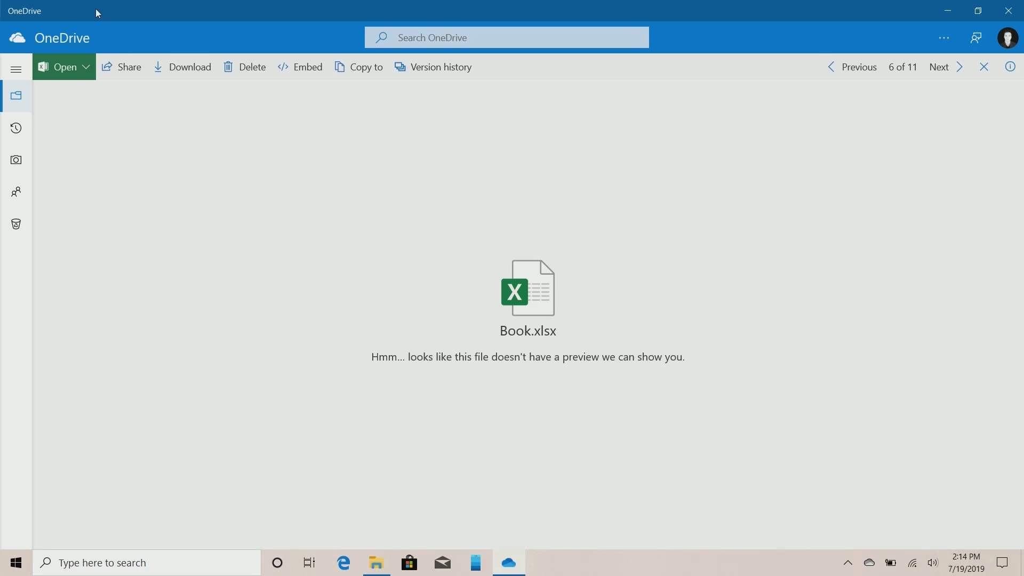
pyautogui.click(84, 66)
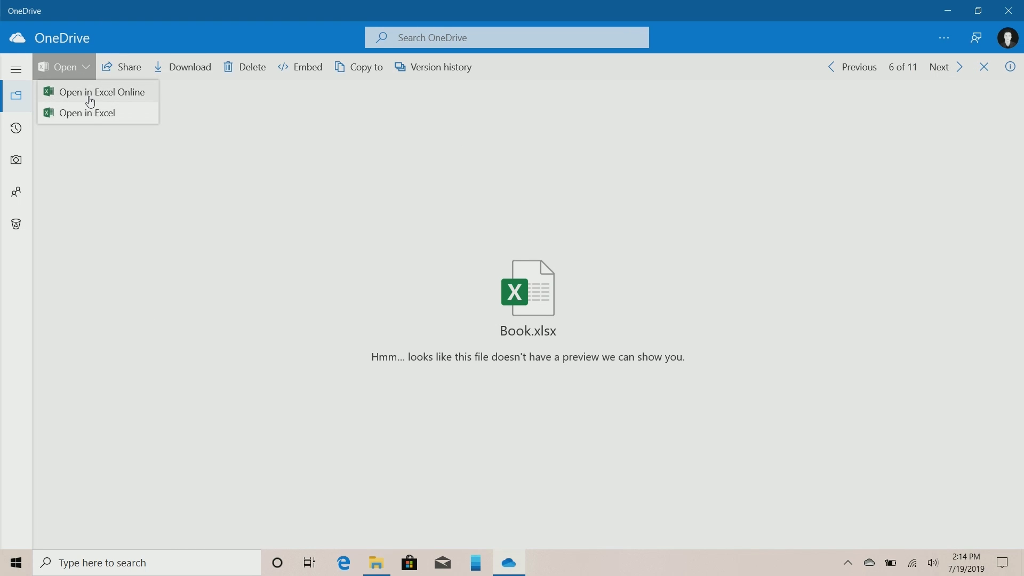
pyautogui.click(88, 94)
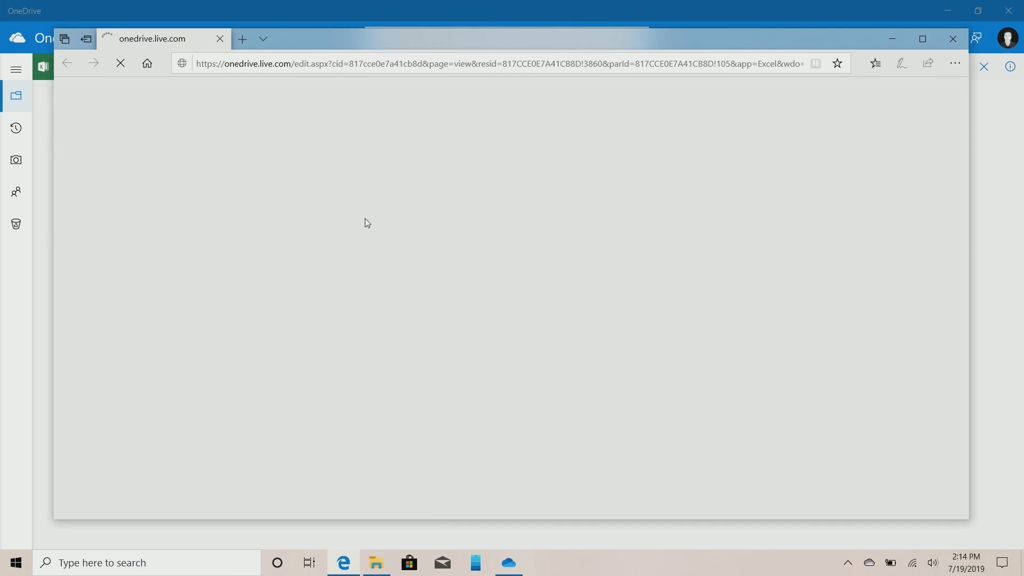
pyautogui.doubleClick(445, 52)
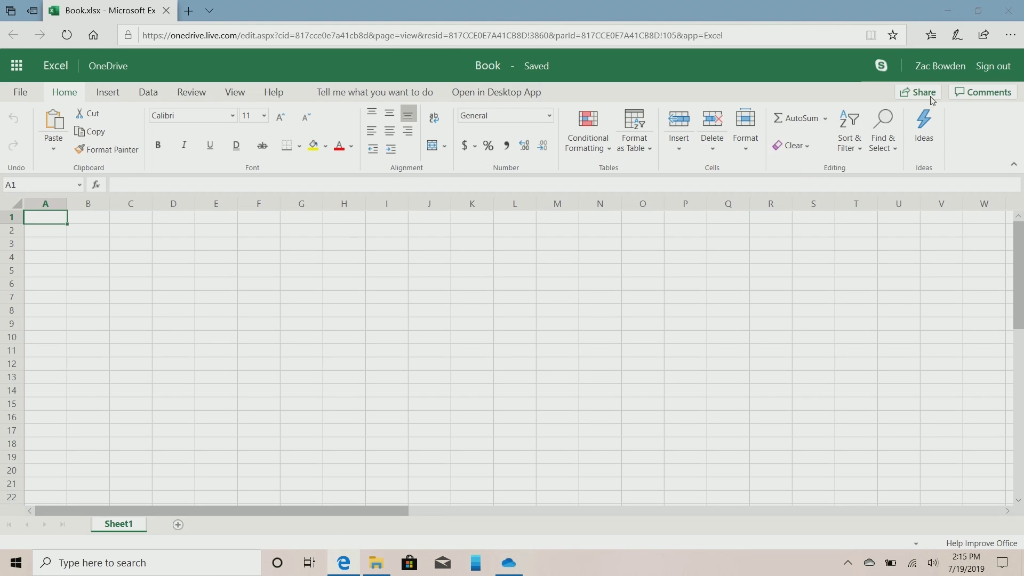
pyautogui.click(953, 16)
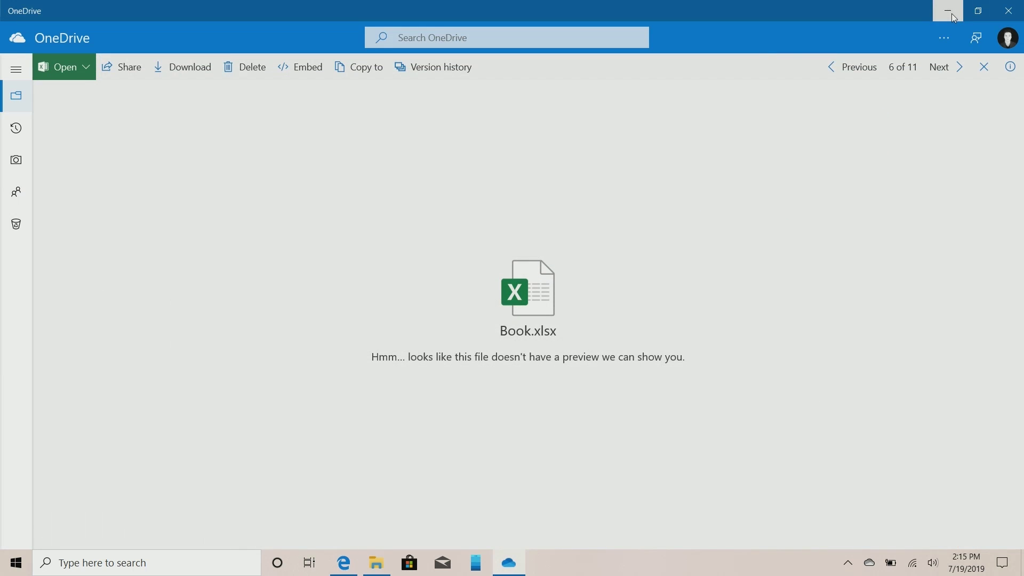